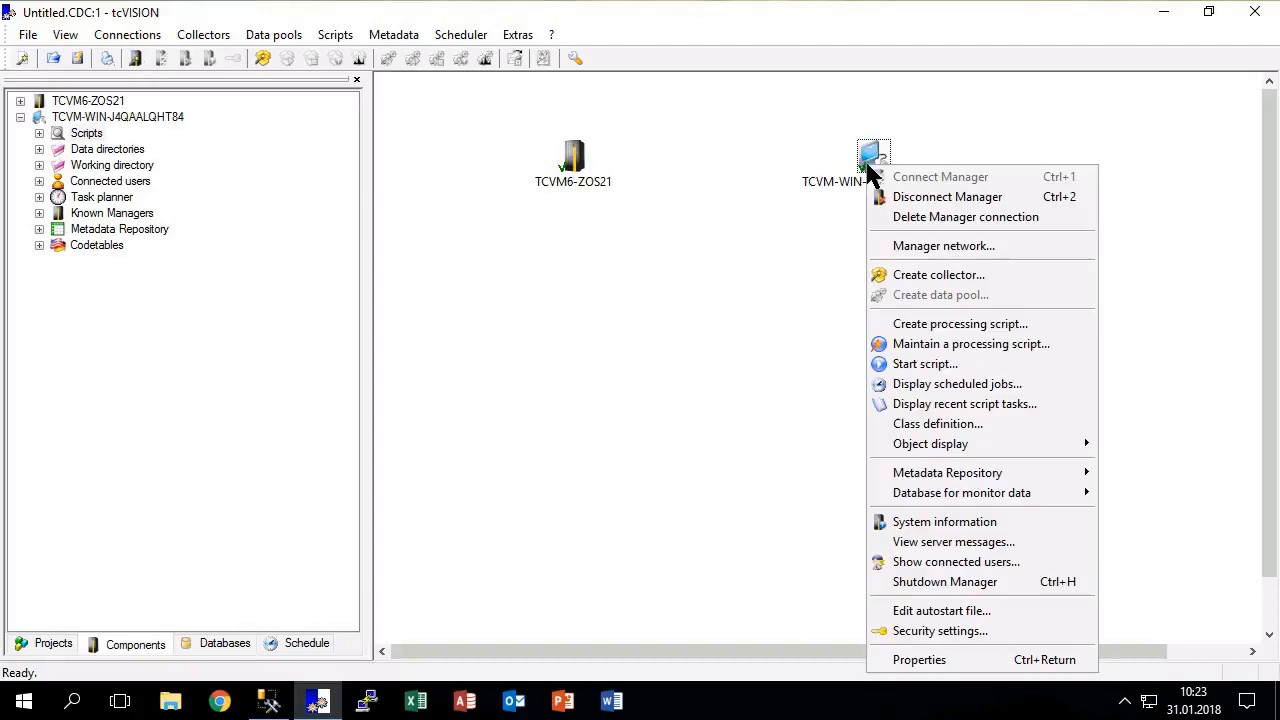
# Step: Open the Windows manager's metadata repository for editing and begin importing input, output and replication structures with output target MSSQL2016
pyautogui.moveTo(926, 480)
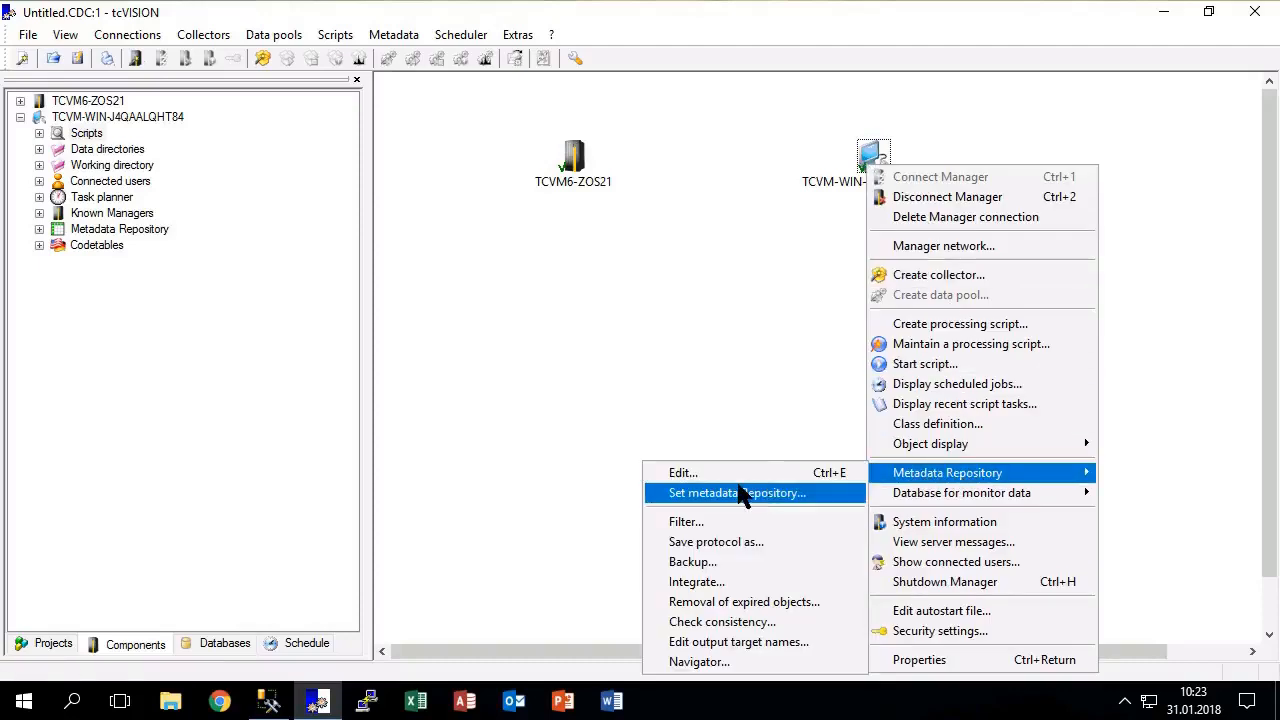
pyautogui.click(712, 474)
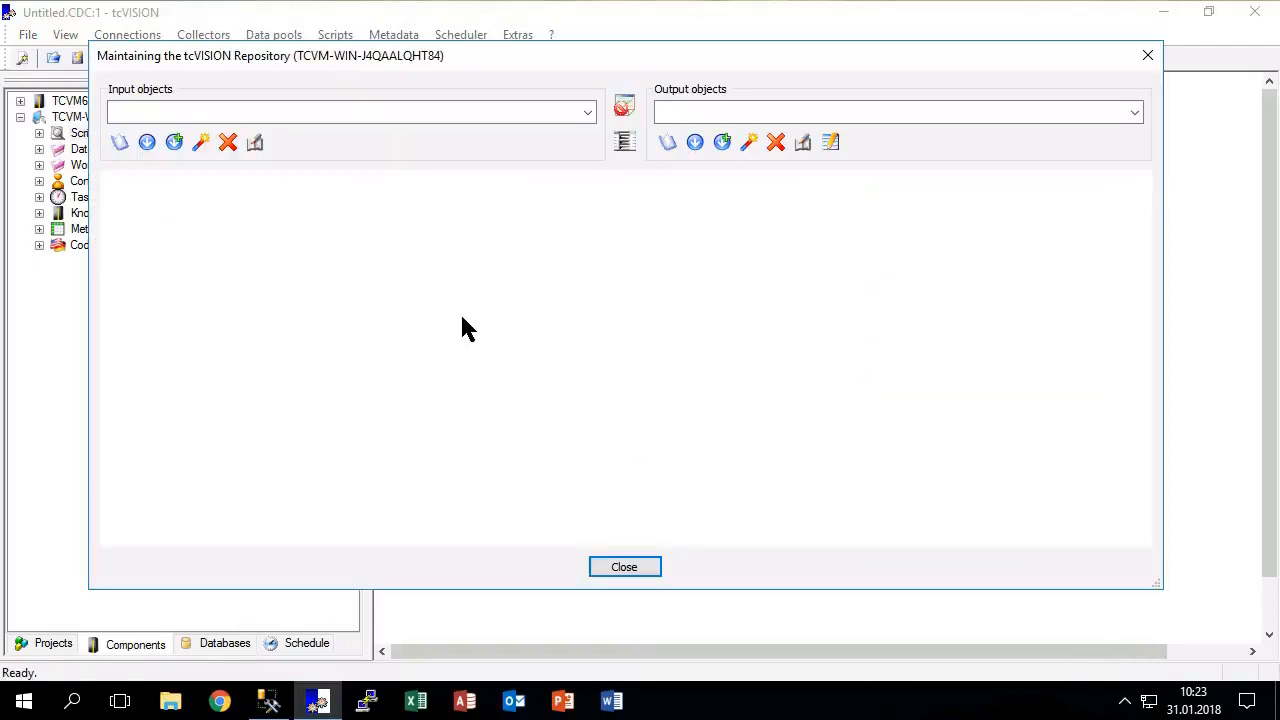
pyautogui.click(200, 145)
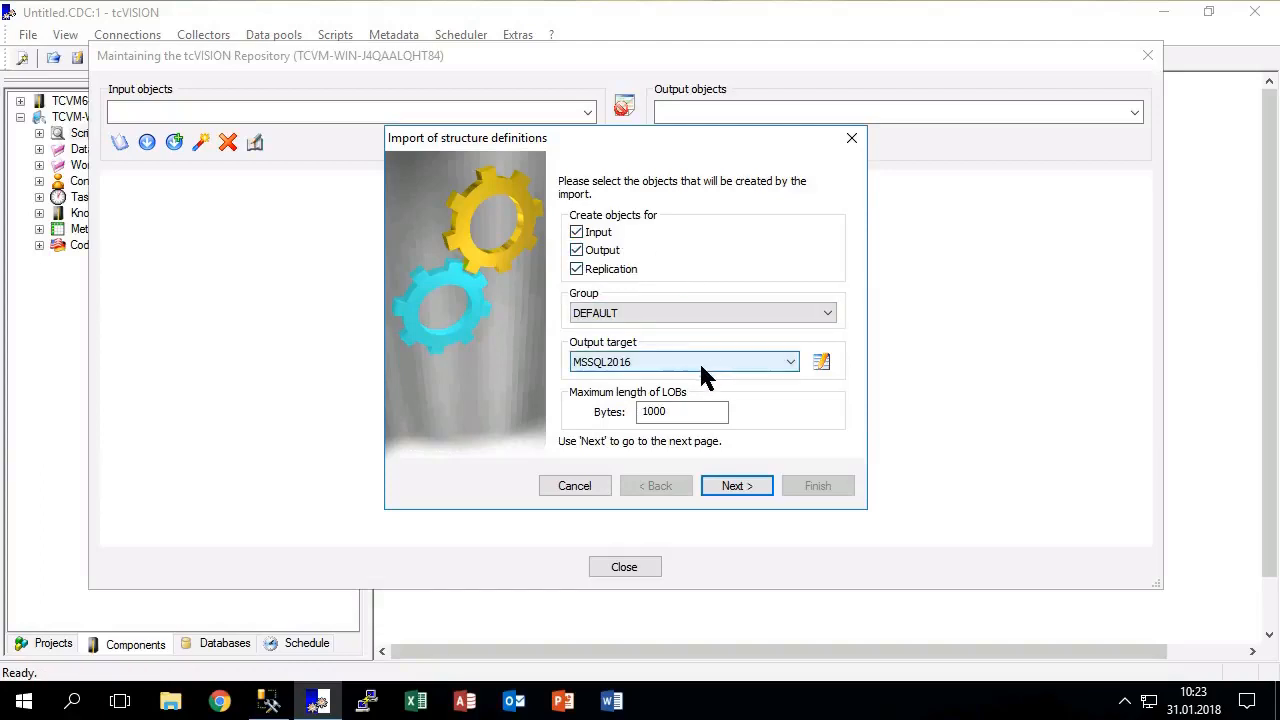
pyautogui.click(741, 496)
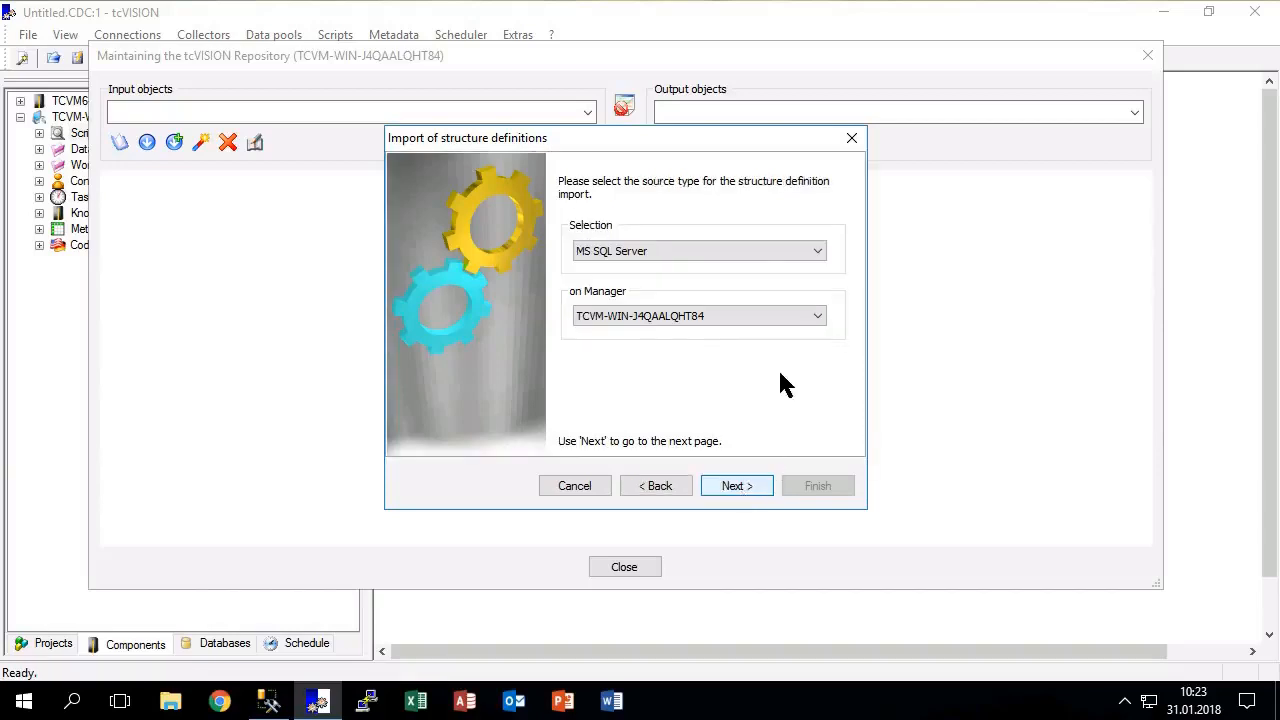
# Step: Set the import source type to DB2 Server on manager TCVM6-ZOS21
pyautogui.click(727, 252)
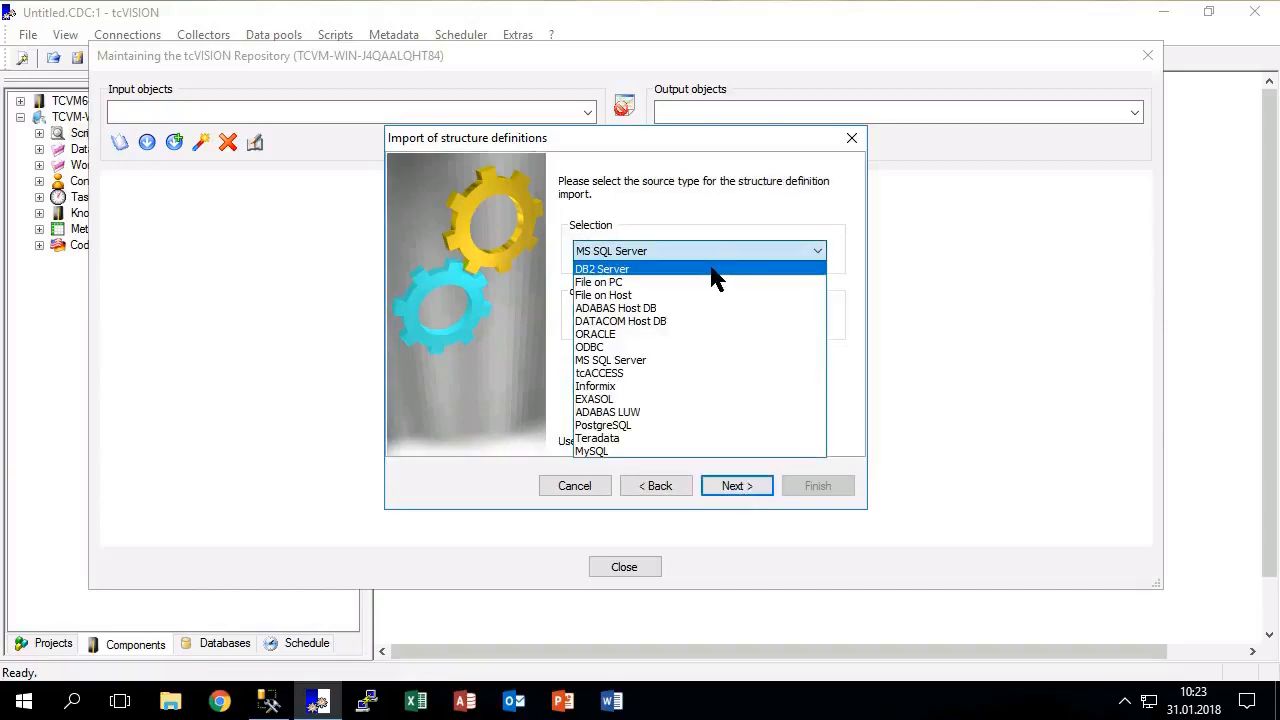
pyautogui.click(712, 270)
pyautogui.click(656, 318)
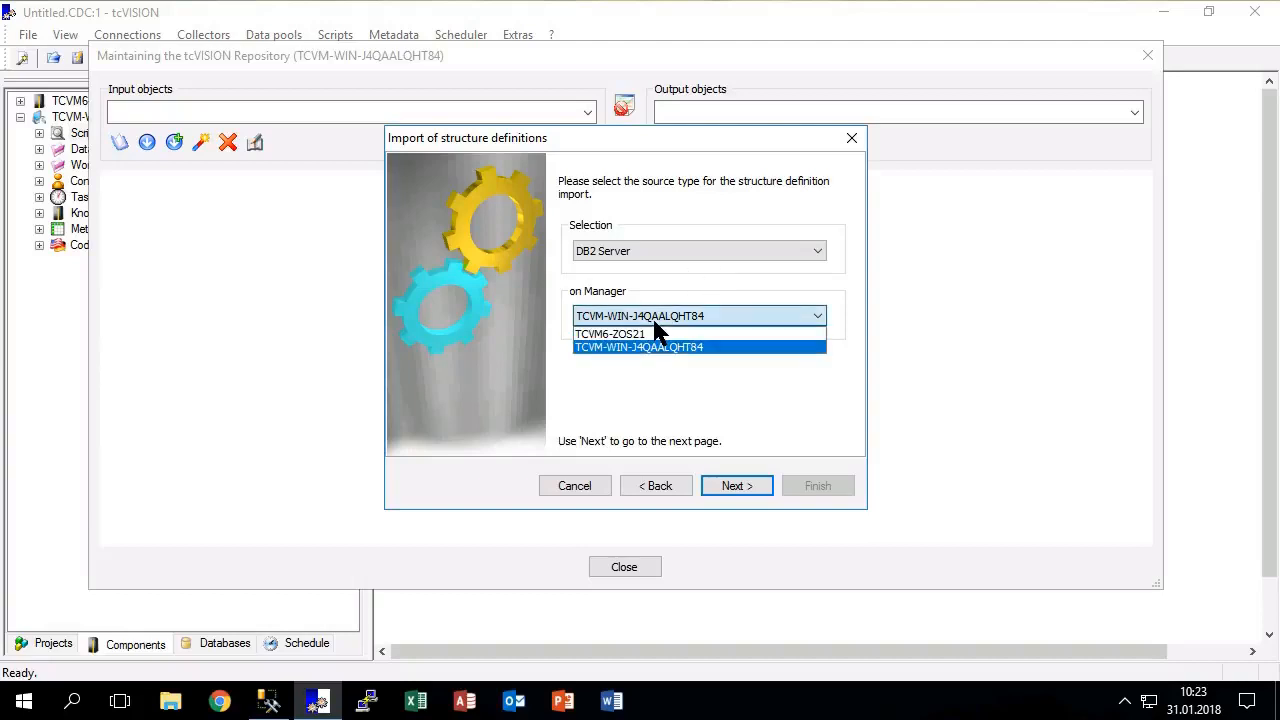
pyautogui.click(649, 333)
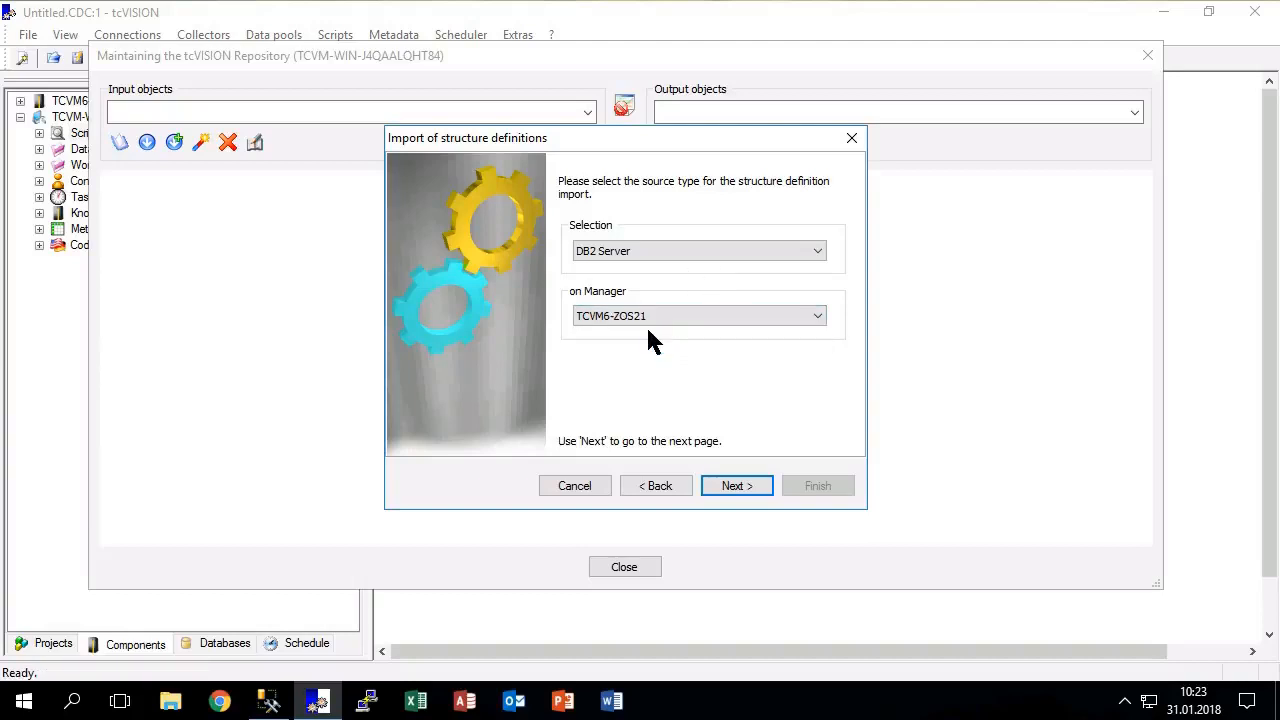
pyautogui.click(737, 486)
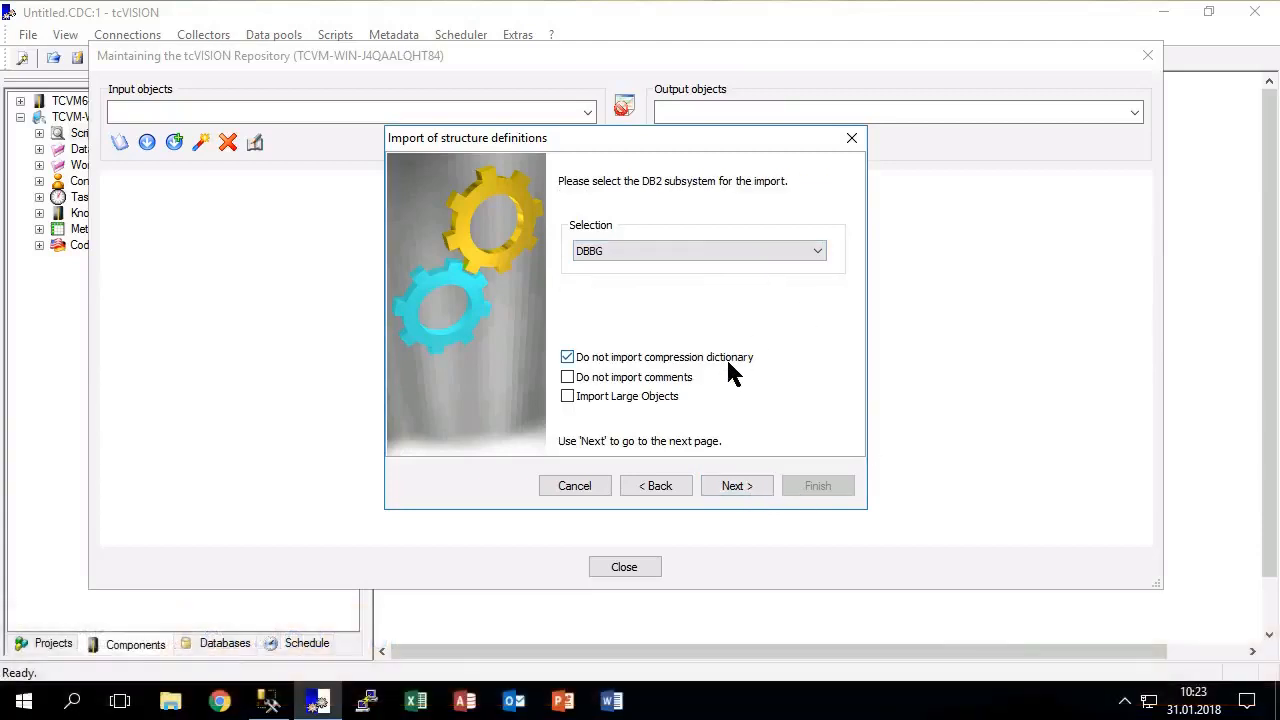
# Step: Accept DB2 subsystem DBBG and select the ARTICLE table of schema EN for the structure import
pyautogui.click(747, 491)
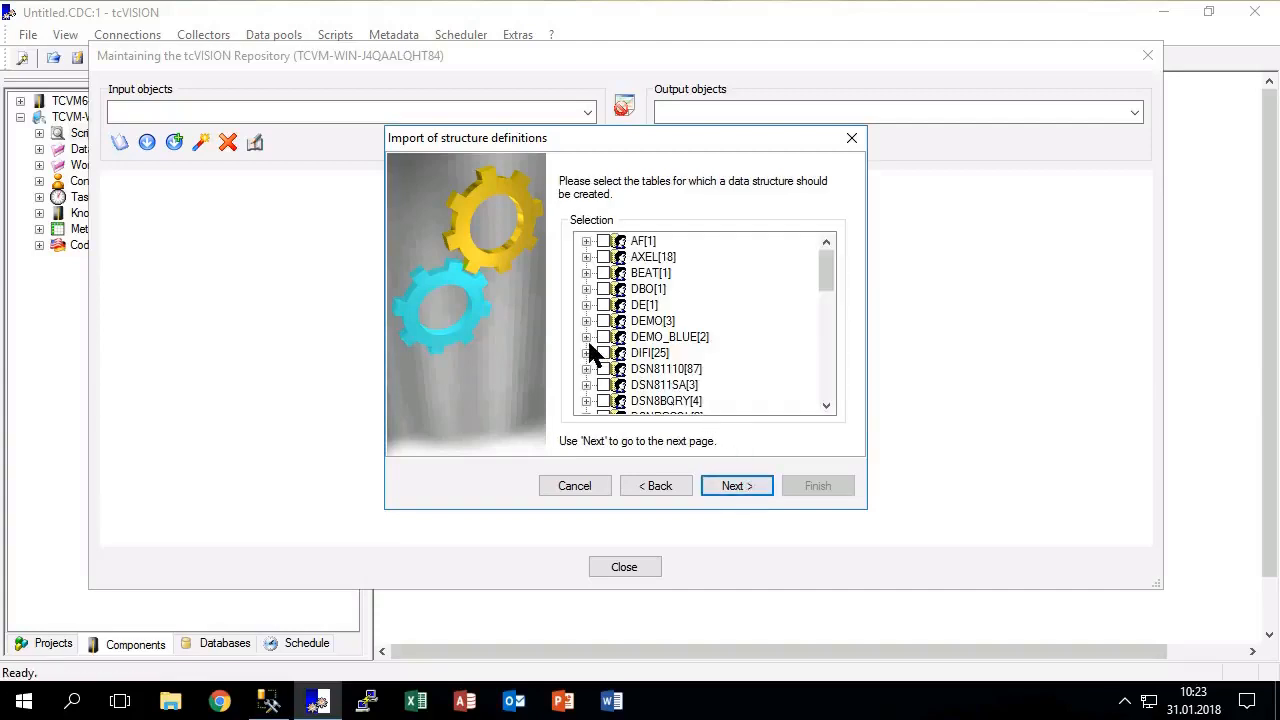
pyautogui.scroll(-4, 589, 343)
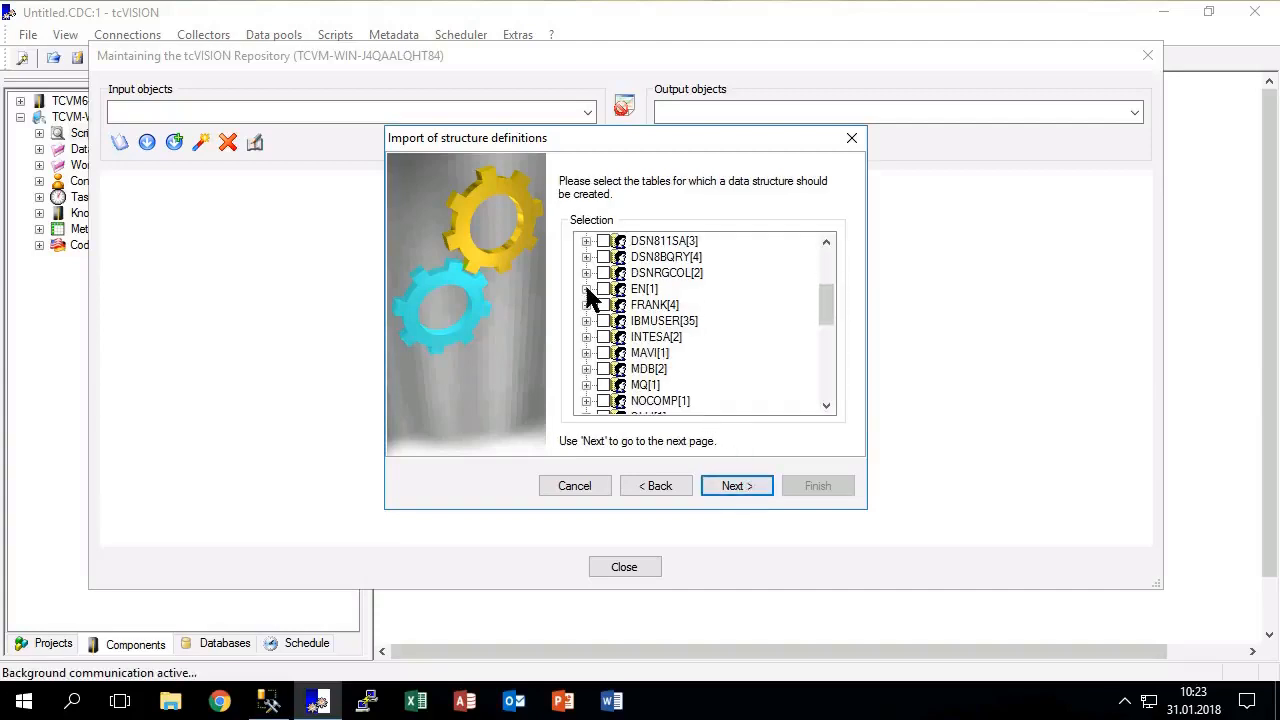
pyautogui.click(586, 288)
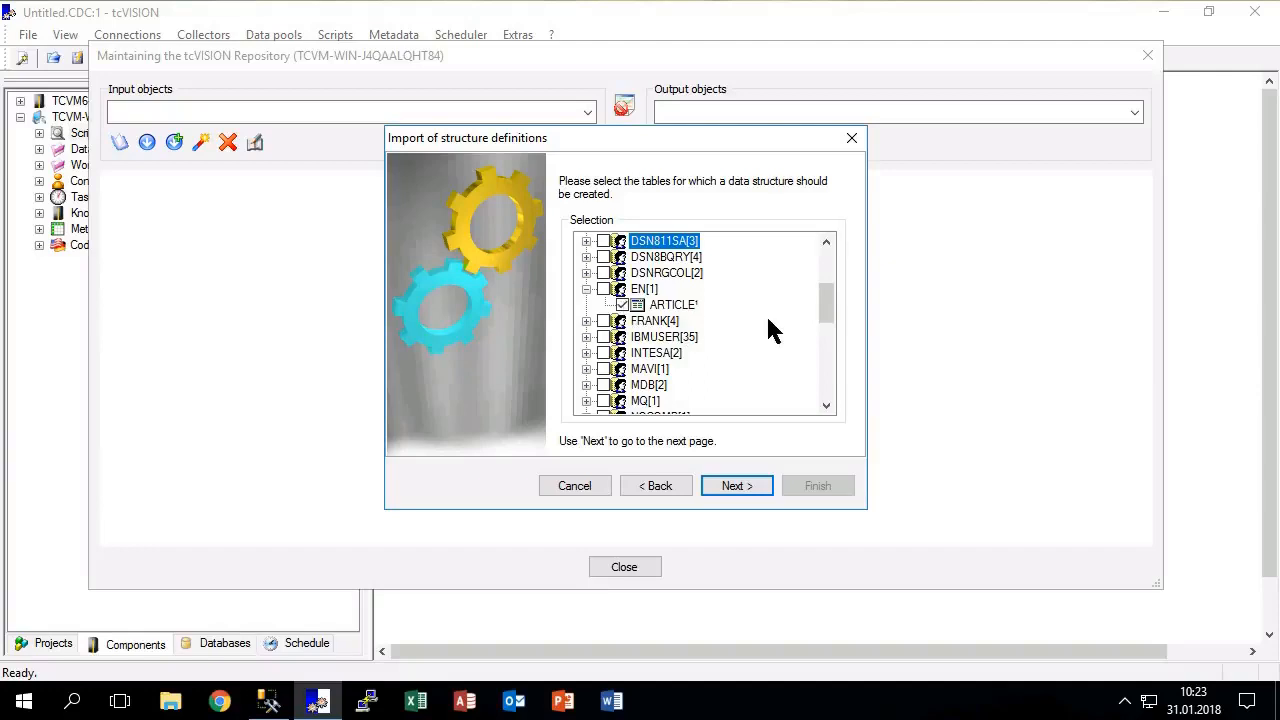
pyautogui.click(745, 485)
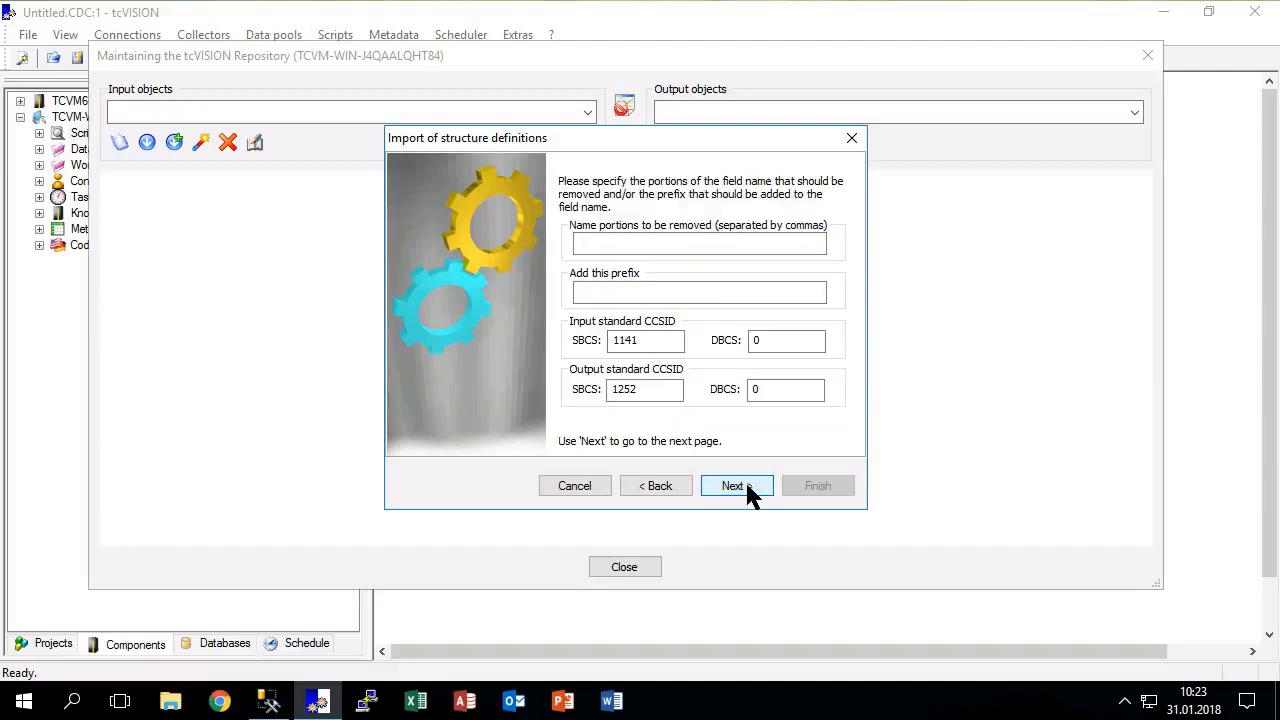
# Step: Name the output object db2data.<TABLE>, finish the import with the default field-name settings and open the created entries for editing
pyautogui.click(746, 486)
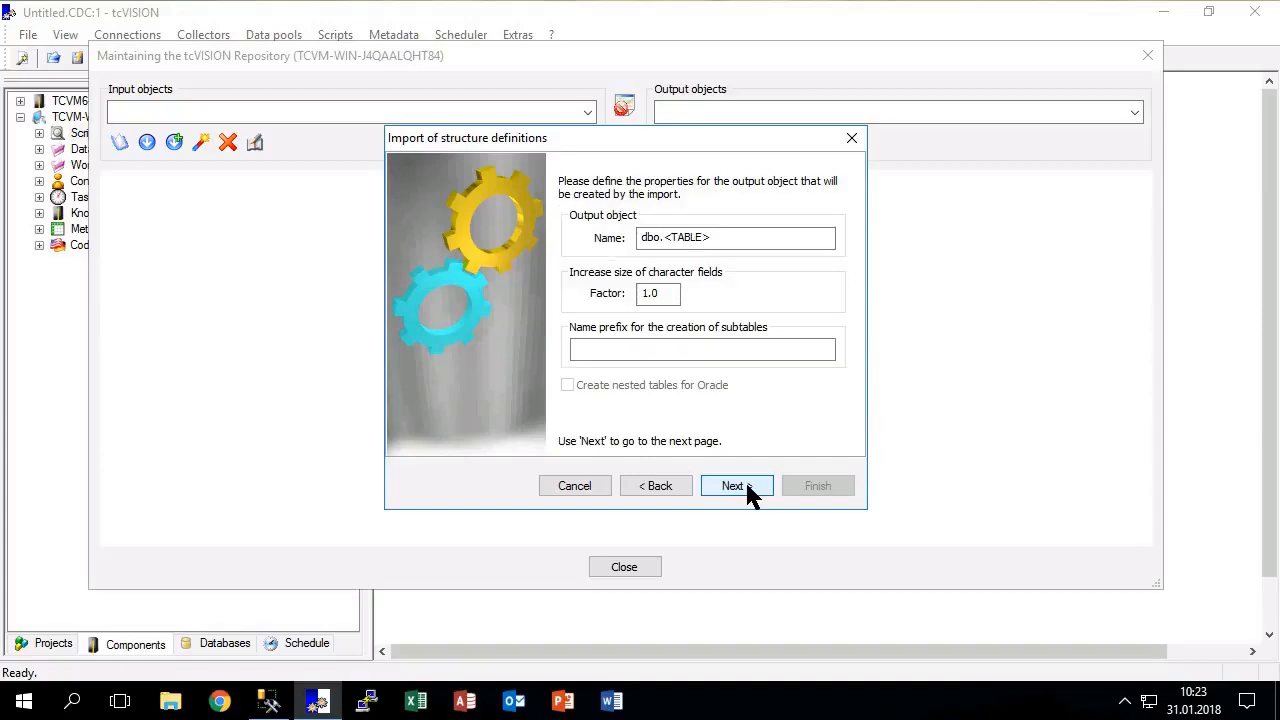
pyautogui.click(646, 237)
pyautogui.doubleClick(646, 237)
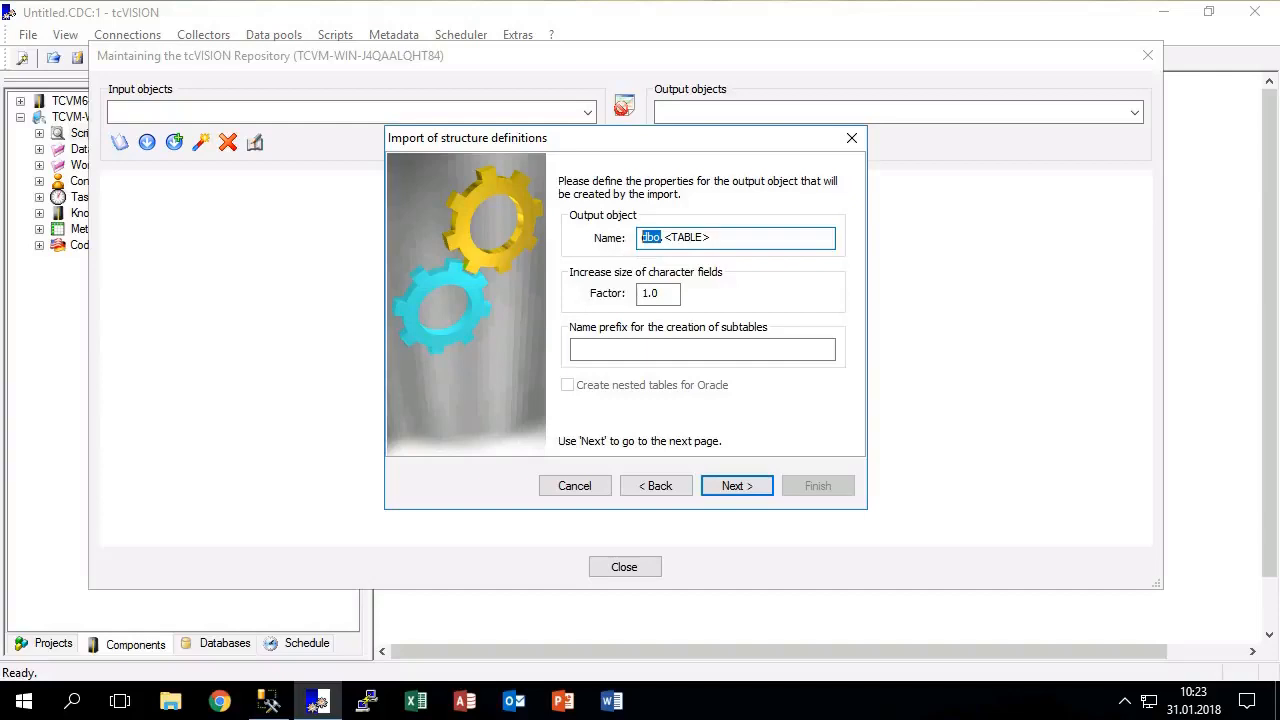
pyautogui.write('db2data')
pyautogui.click(735, 490)
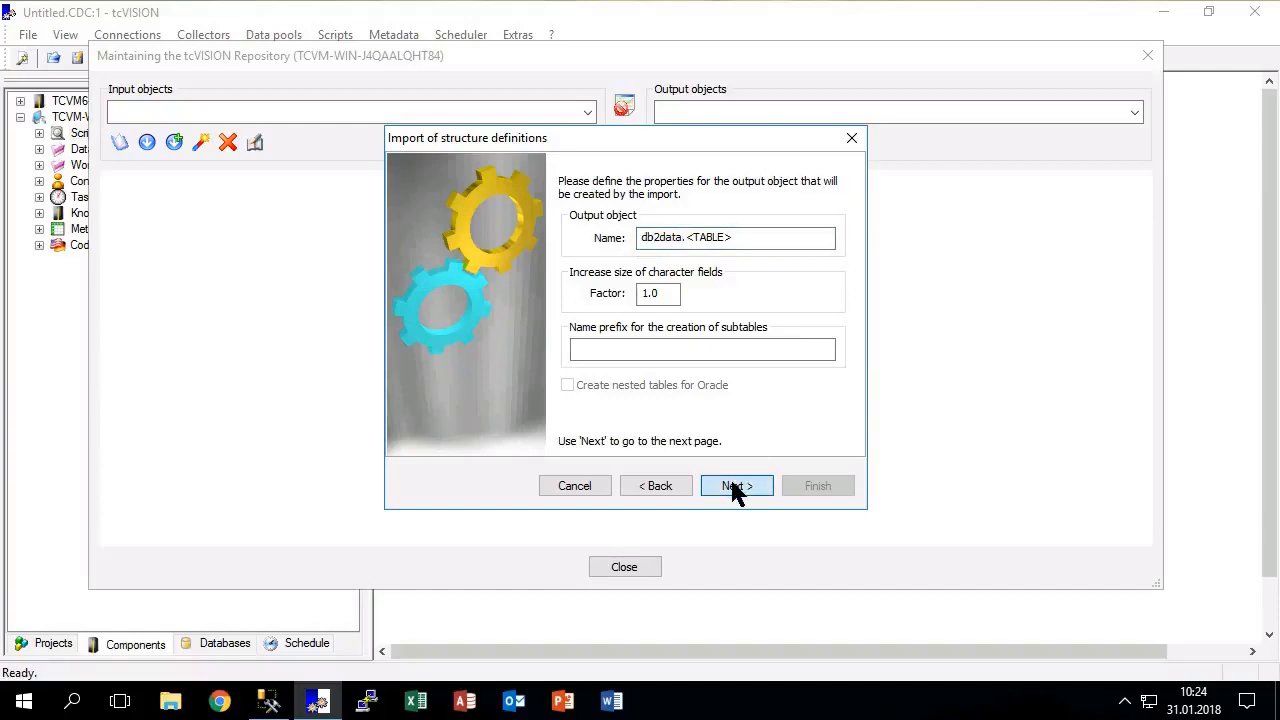
pyautogui.click(817, 488)
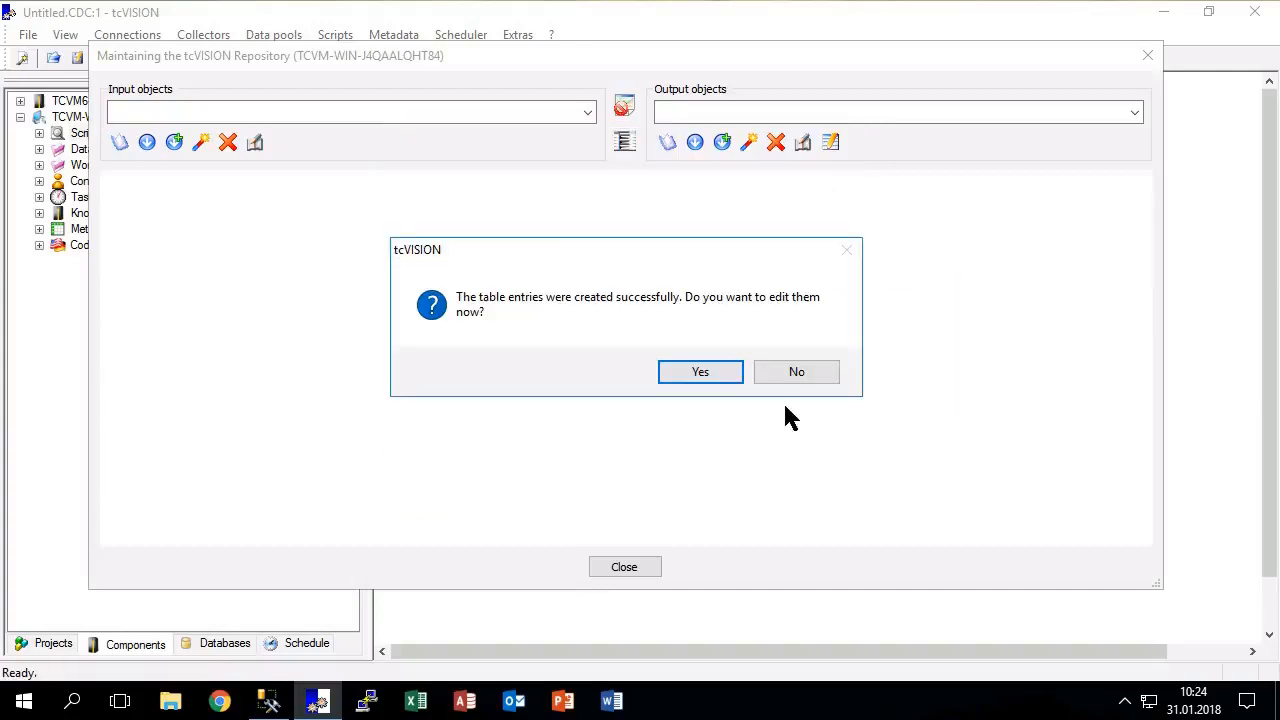
pyautogui.click(722, 370)
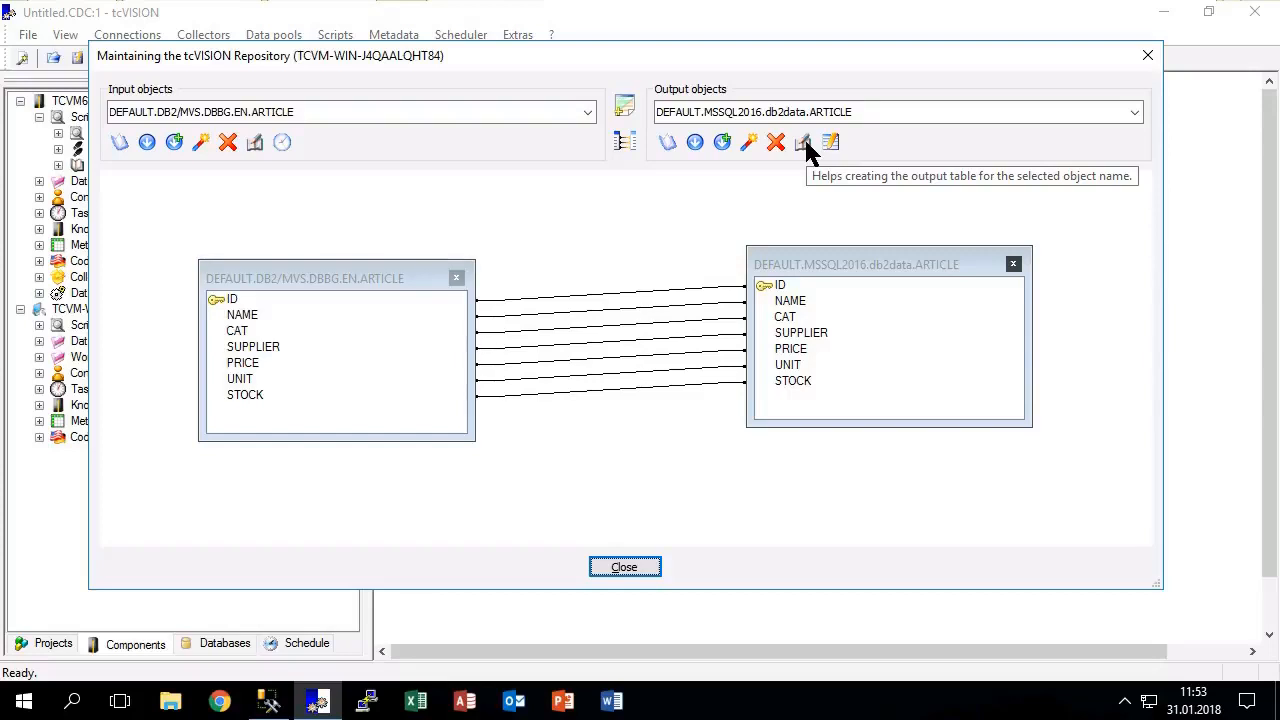
# Step: Create the target table db2data.ARTICLE with the suggested SQL statements, and close the repository maintenance
pyautogui.click(805, 143)
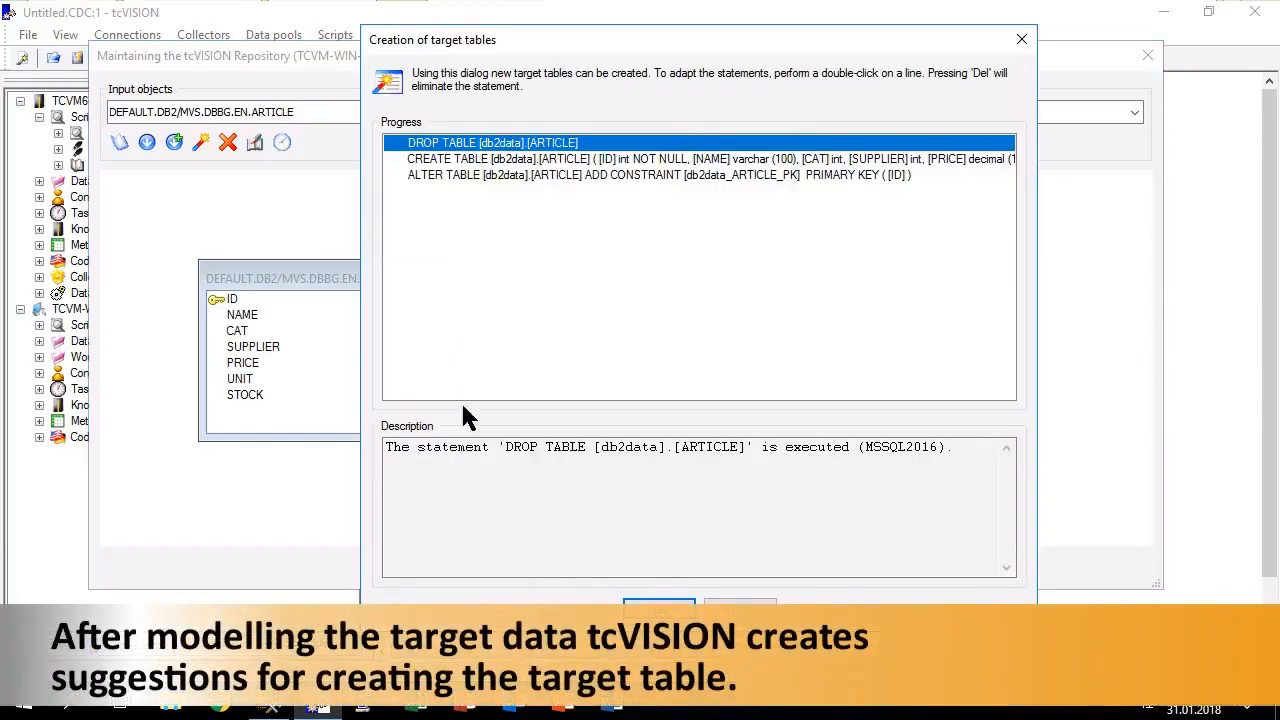
pyautogui.click(659, 610)
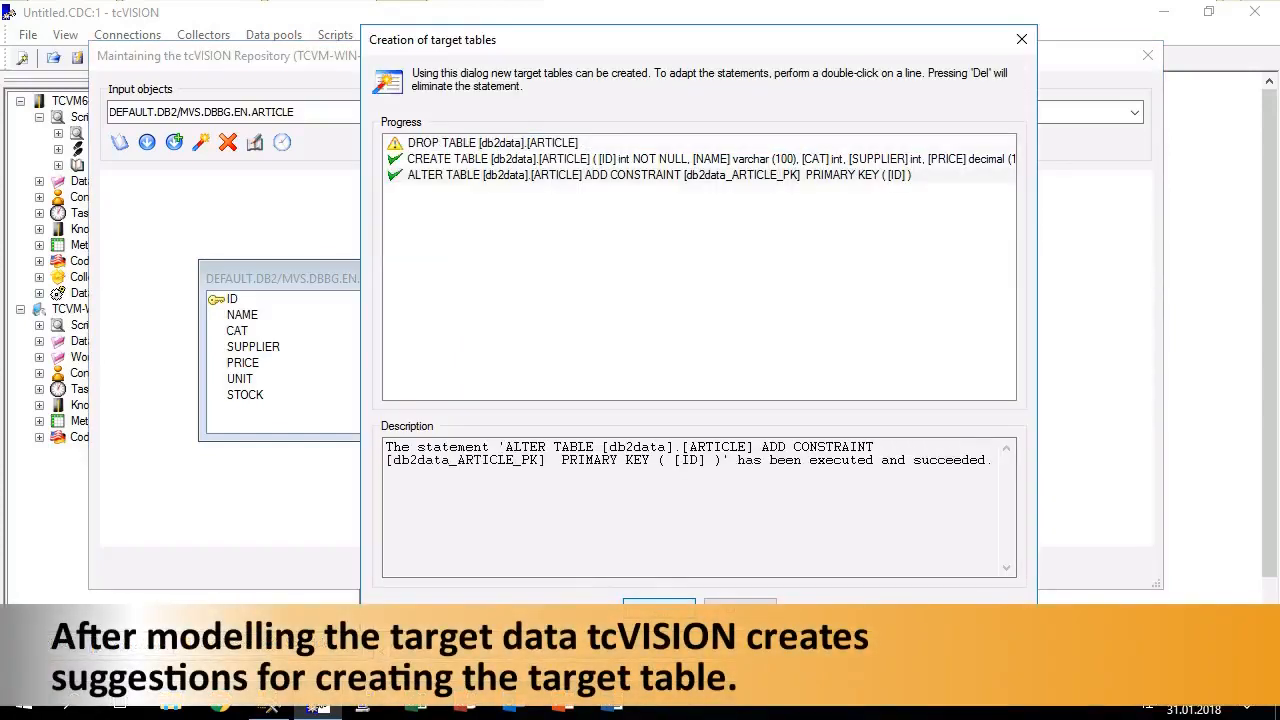
pyautogui.click(743, 606)
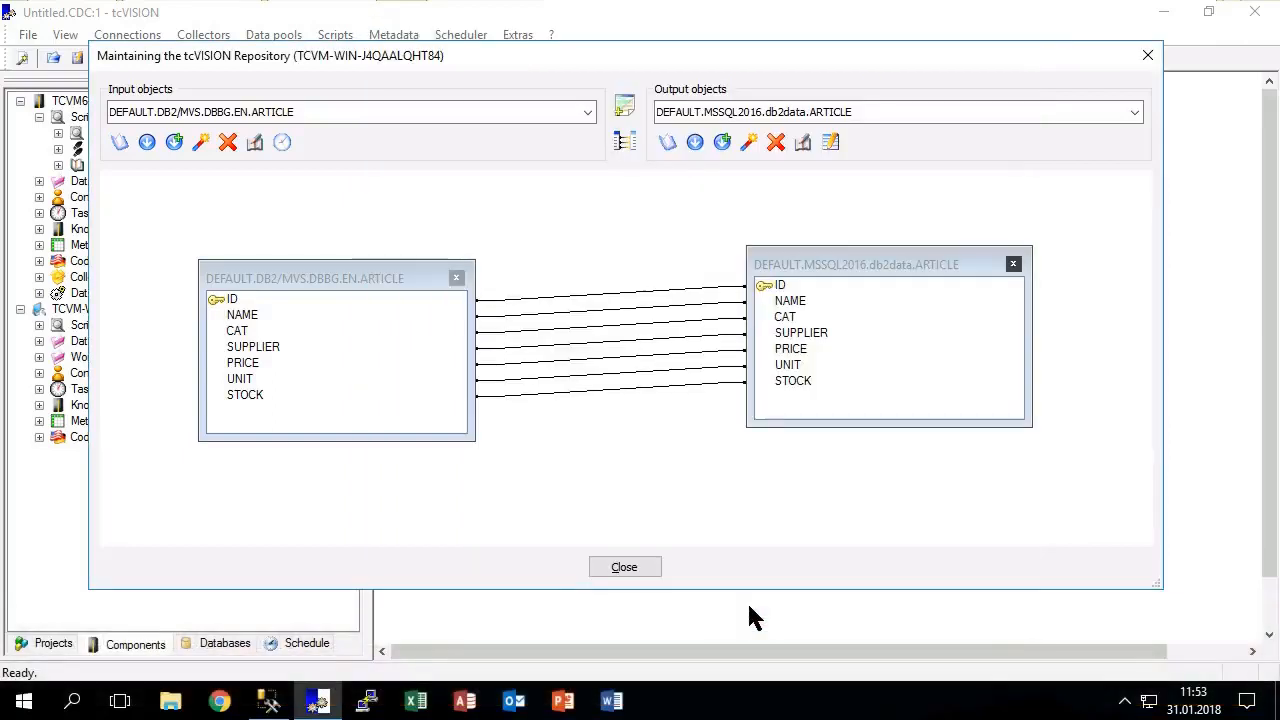
pyautogui.click(627, 570)
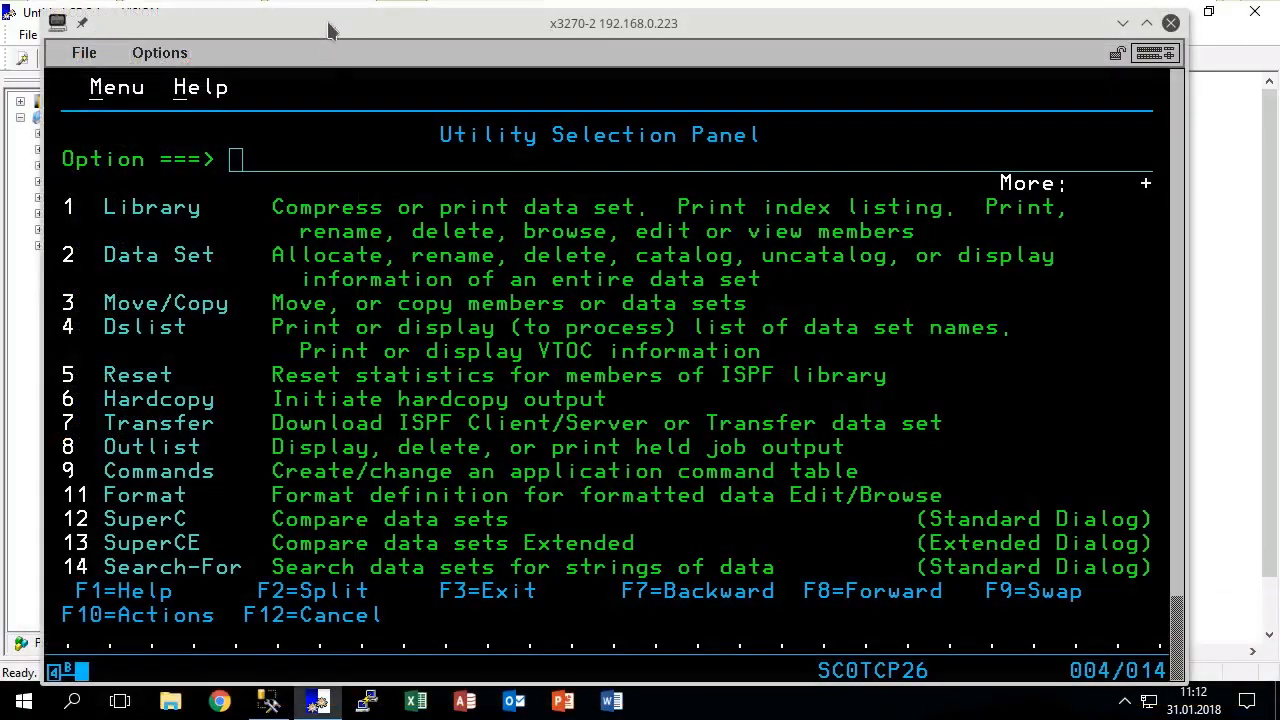
# Step: Switch to the x3270 mainframe terminal and list the data sets matching USER.JCLLIB.DB2
pyautogui.click(330, 30)
pyautogui.write('4')
pyautogui.press('Return')
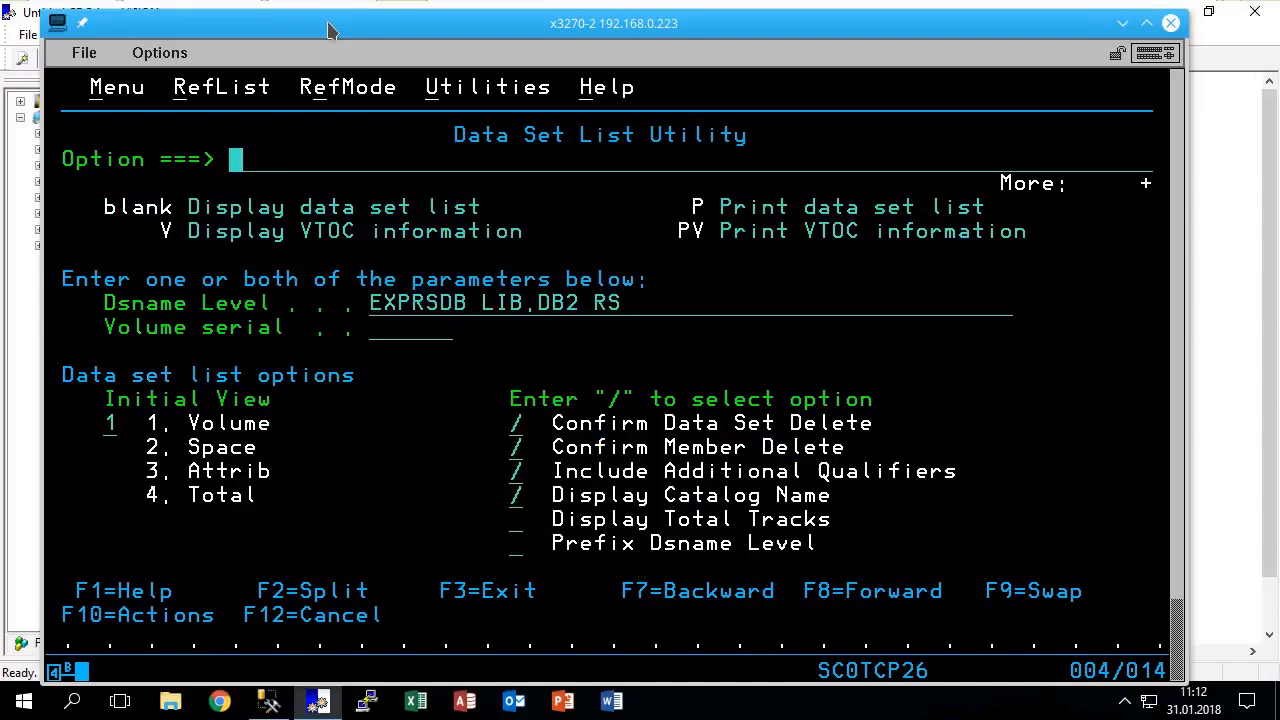
pyautogui.press('Tab')
pyautogui.write('user.jcll')
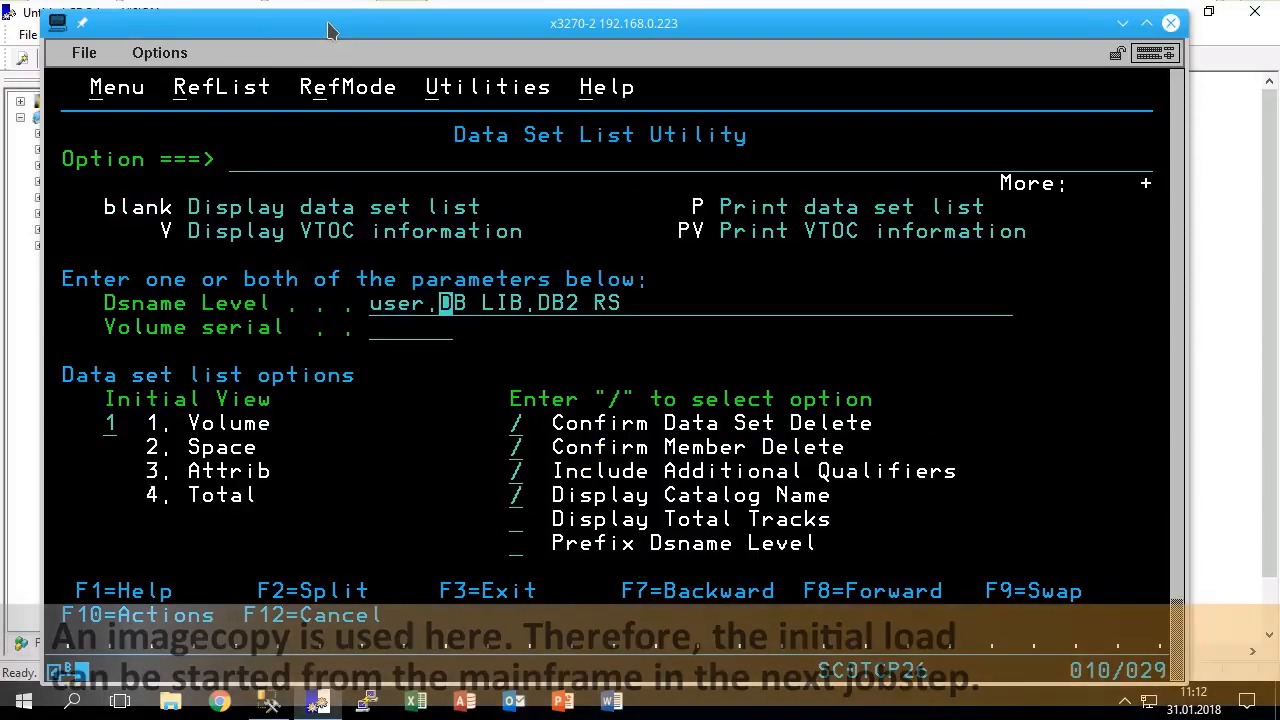
pyautogui.press('Return')
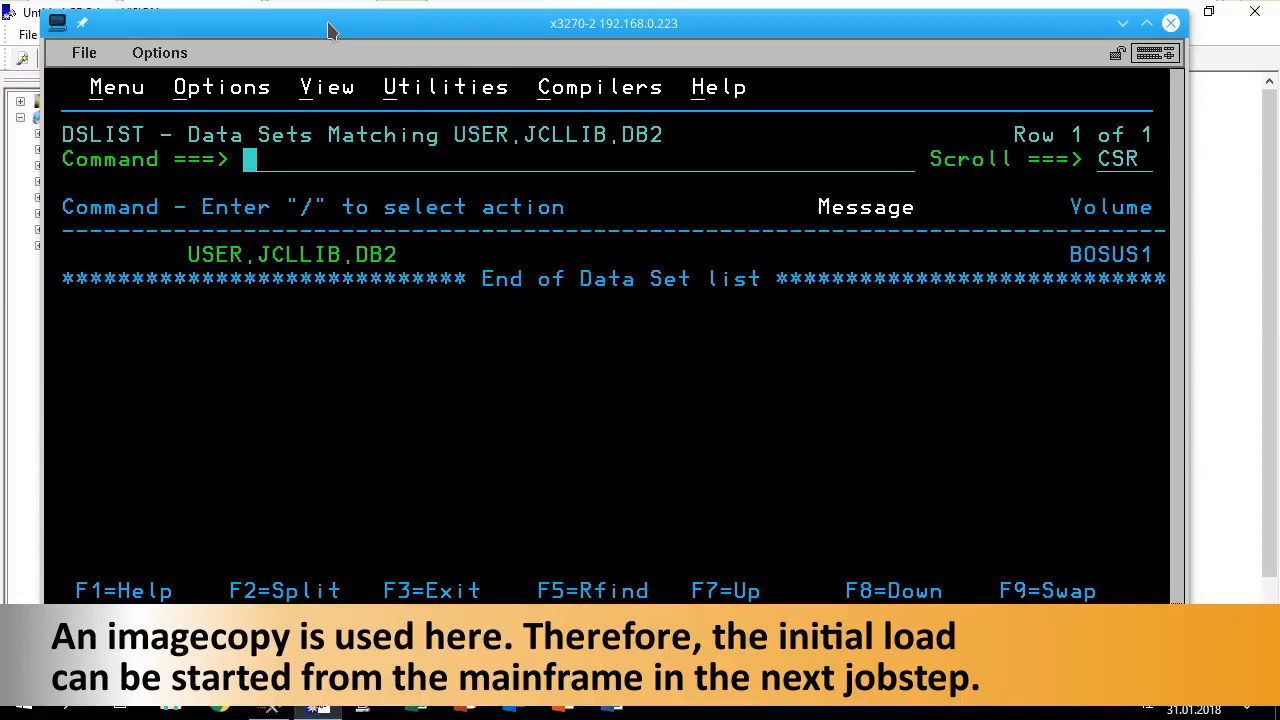
# Step: Edit the data set USER.JCLLIB.DB2 and open its ICOPY member
pyautogui.press('Tab')
pyautogui.press('Tab')
pyautogui.write('e')
pyautogui.press('Return')
pyautogui.press('Tab')
pyautogui.press('Tab')
pyautogui.press('Tab')
pyautogui.press('Tab')
pyautogui.press('Tab')
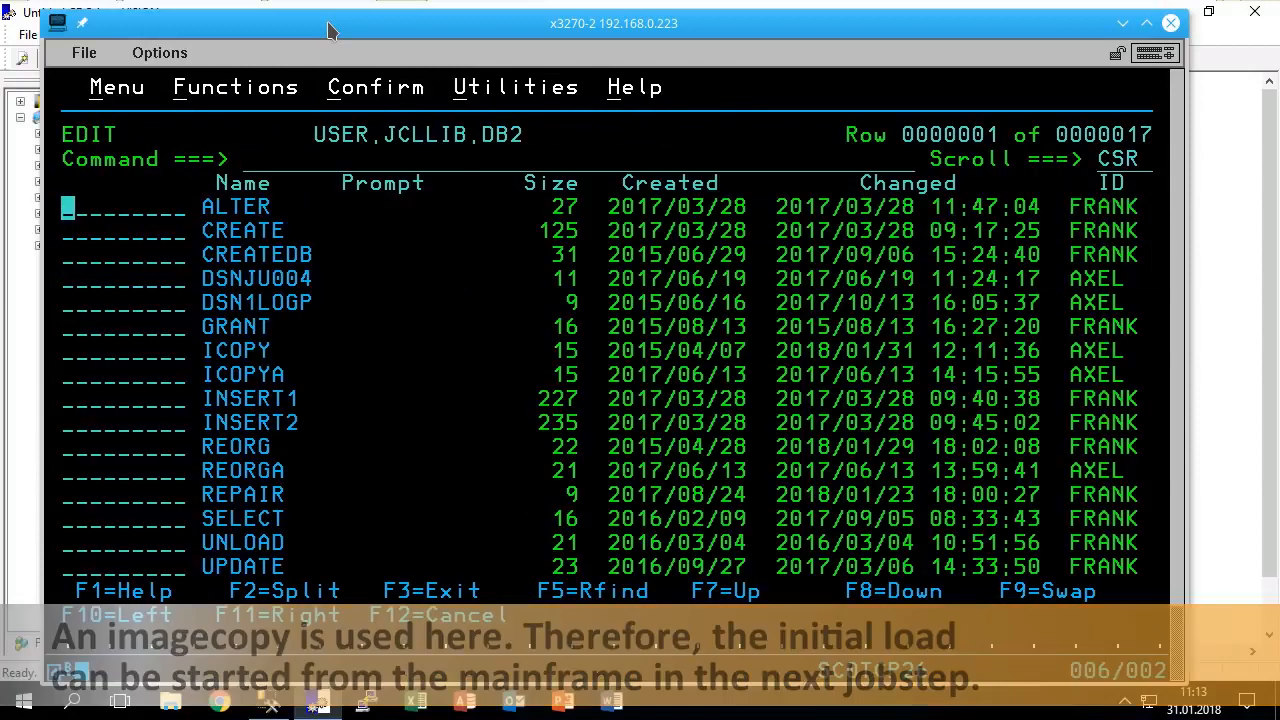
pyautogui.press('Tab')
pyautogui.press('Tab')
pyautogui.press('Tab')
pyautogui.press('Return')
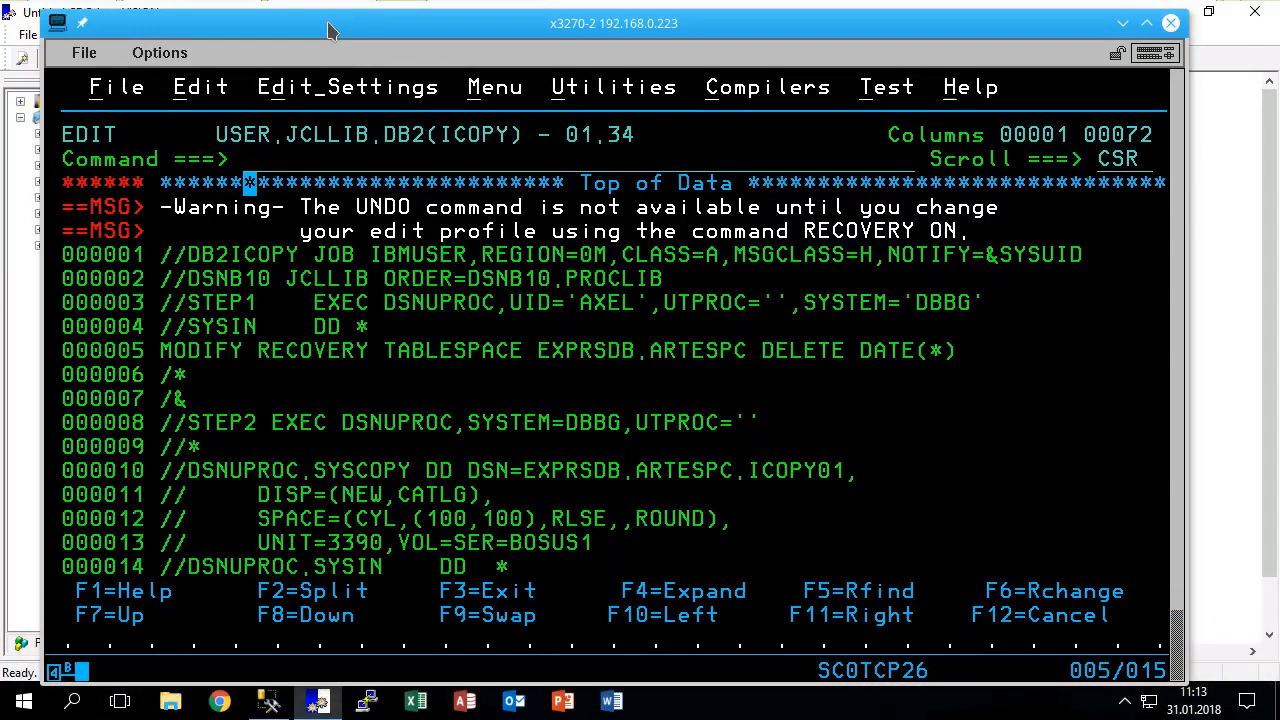
# Step: Examine the rest of the ICOPY job from STEP2 down to the COPY TABLESPACE statement
pyautogui.press('Down')
pyautogui.press('Down')
pyautogui.press('Down')
pyautogui.press('Down')
pyautogui.press('Down')
pyautogui.press('Down')
pyautogui.press('Down')
pyautogui.press('Down')
pyautogui.press('Down')
pyautogui.press('Down')
pyautogui.press('F8')
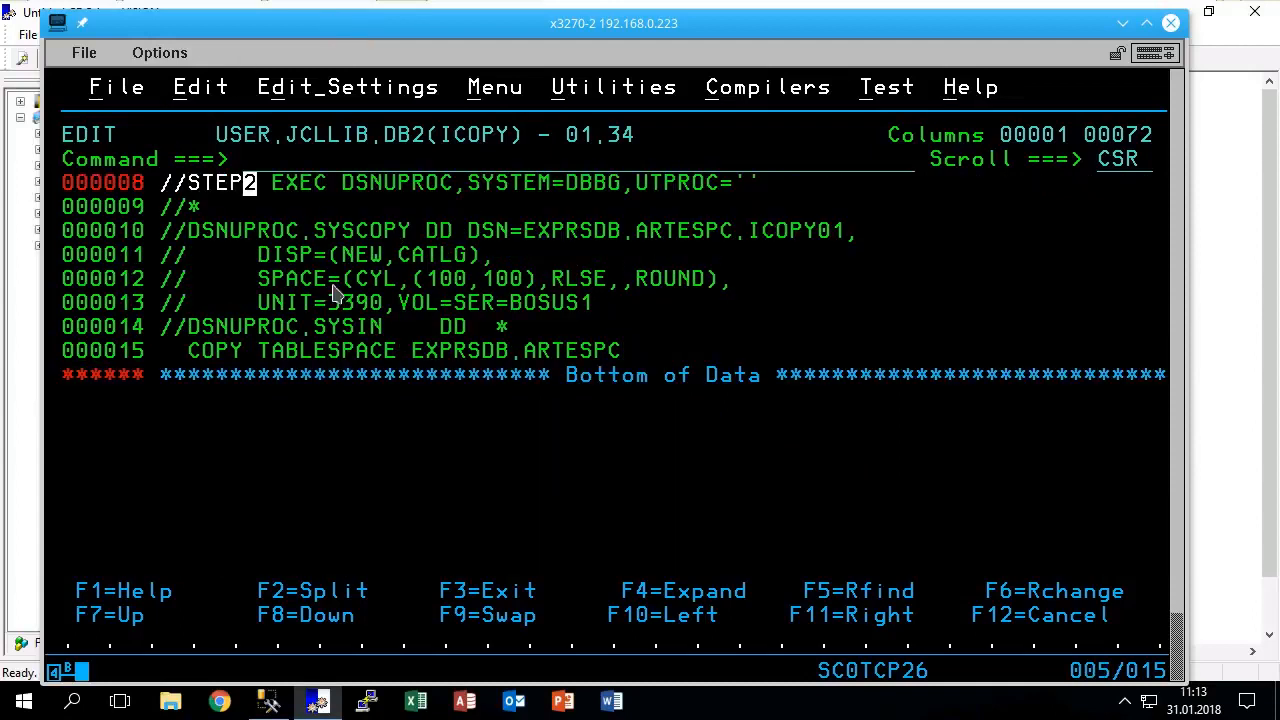
# Step: Submit the ICOPY job to run the DB2 image copy
pyautogui.press('Up')
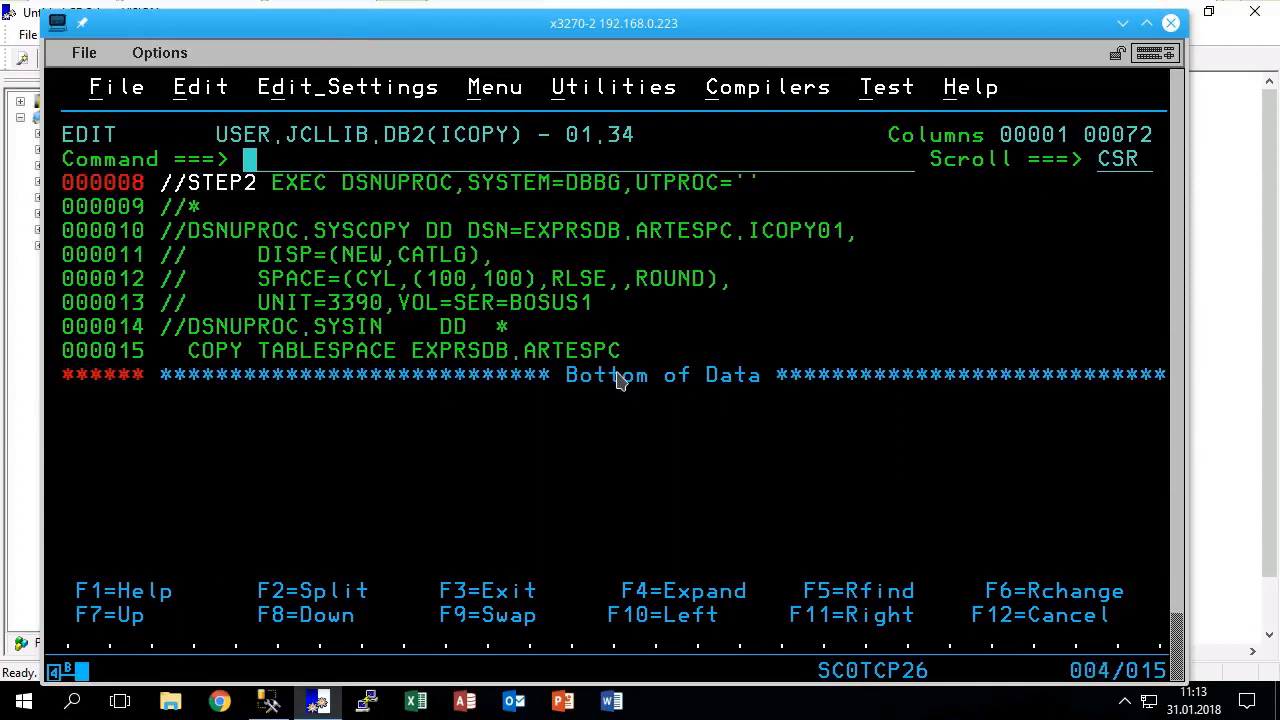
pyautogui.write('sub')
pyautogui.press('Return')
pyautogui.press('Return')
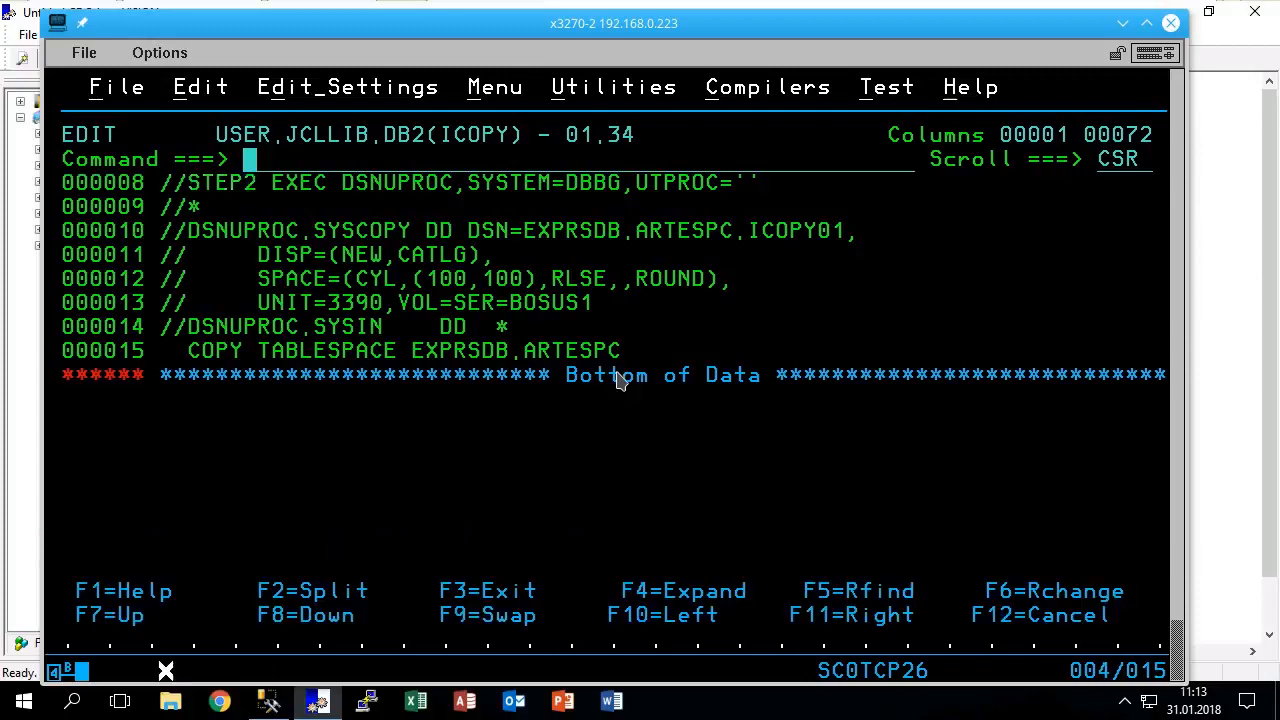
pyautogui.press('Return')
# Step: Swap to the SDSF status display and open the output of the DB2ICOPY job
pyautogui.press('F9')
pyautogui.press('Return')
pyautogui.press('Tab')
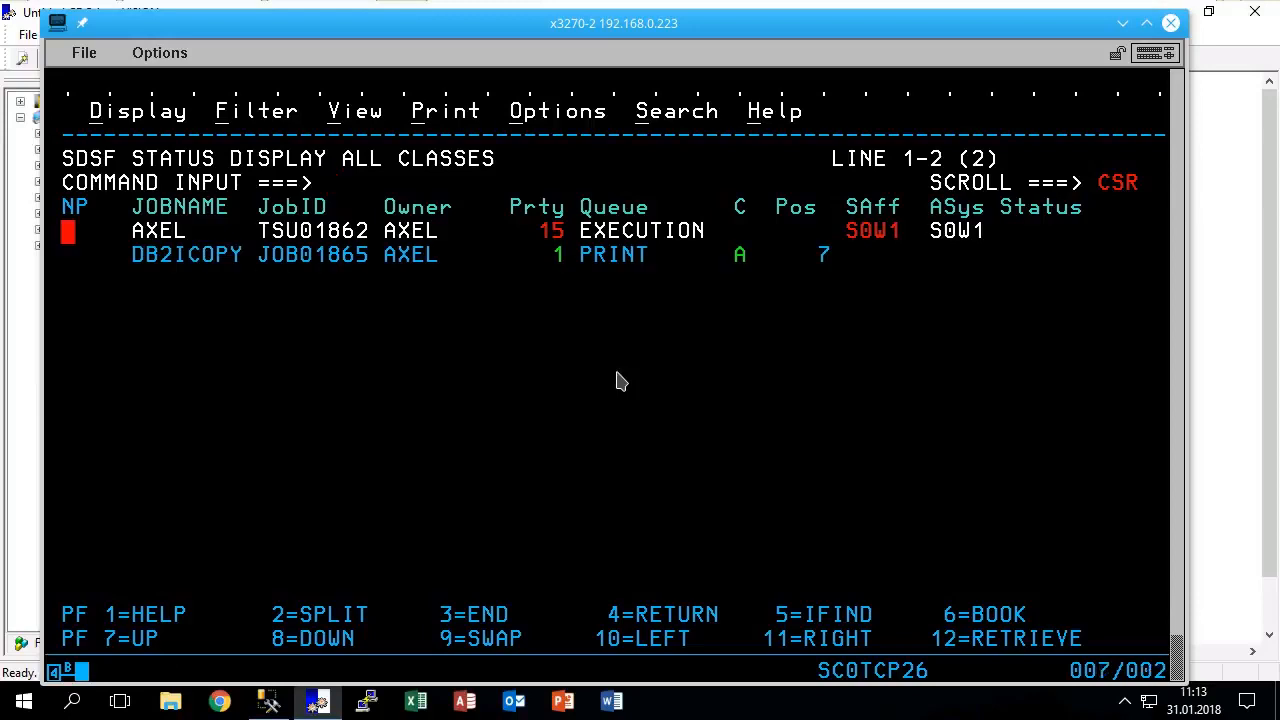
pyautogui.press('Tab')
pyautogui.write('s')
pyautogui.press('Return')
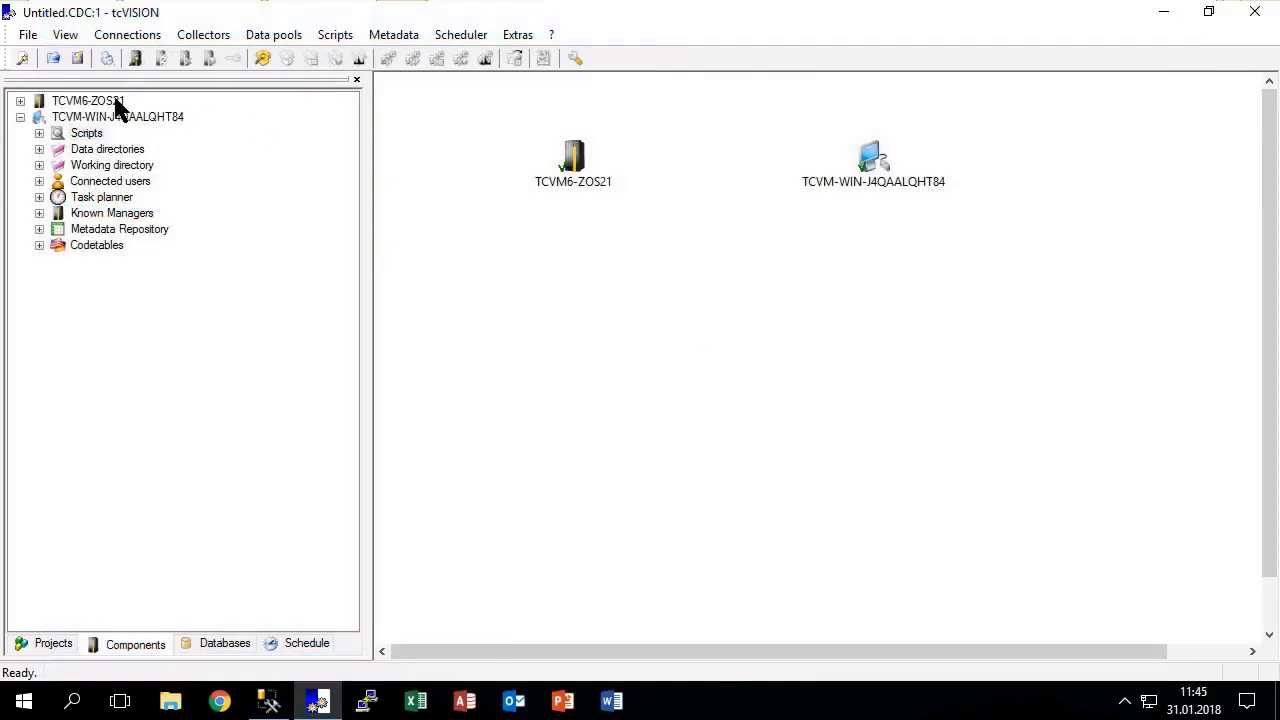
# Step: Create a new script named ICOPYSEND in the script source files of the TCVM6-ZOS21 manager
pyautogui.click(117, 103)
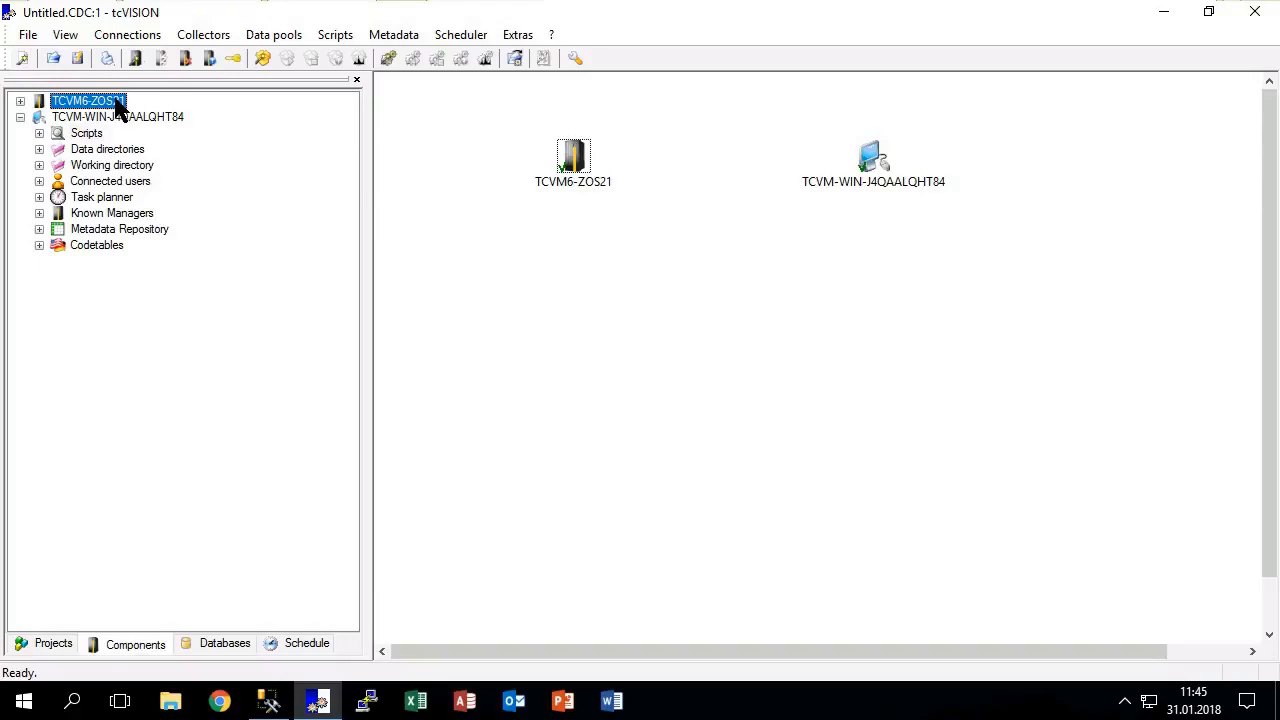
pyautogui.click(20, 102)
pyautogui.click(39, 117)
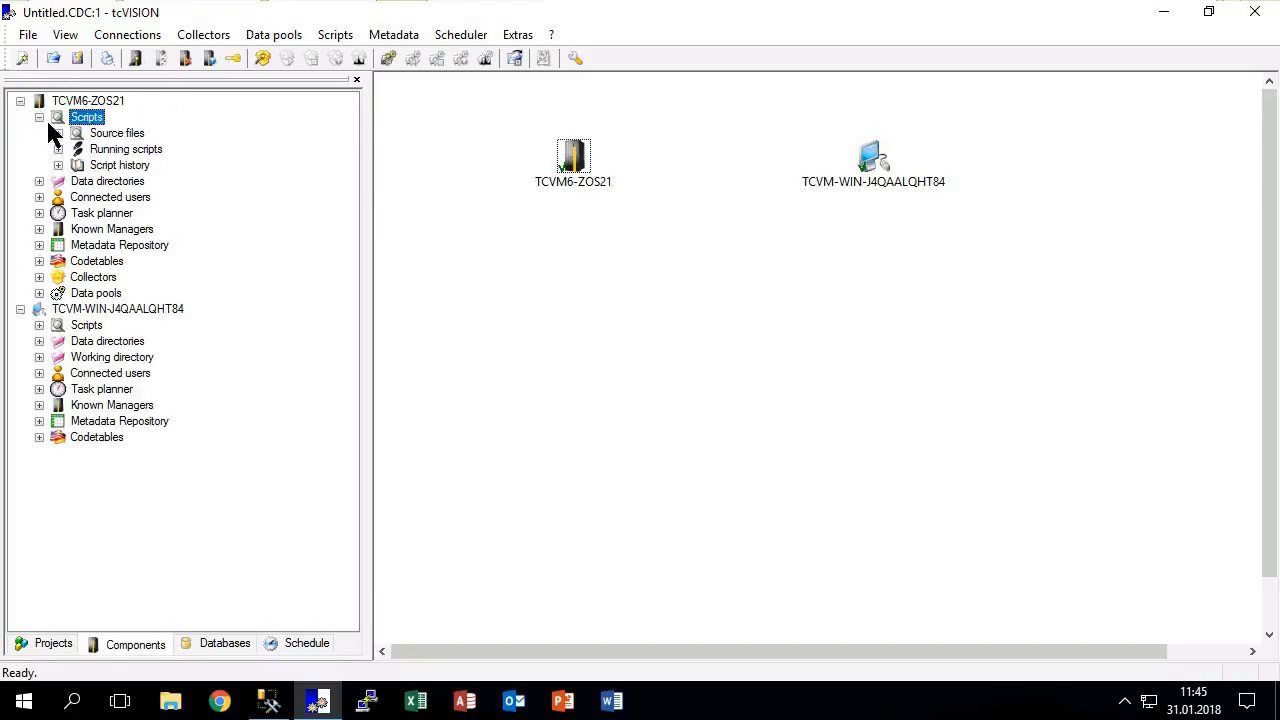
pyautogui.rightClick(106, 134)
pyautogui.click(186, 146)
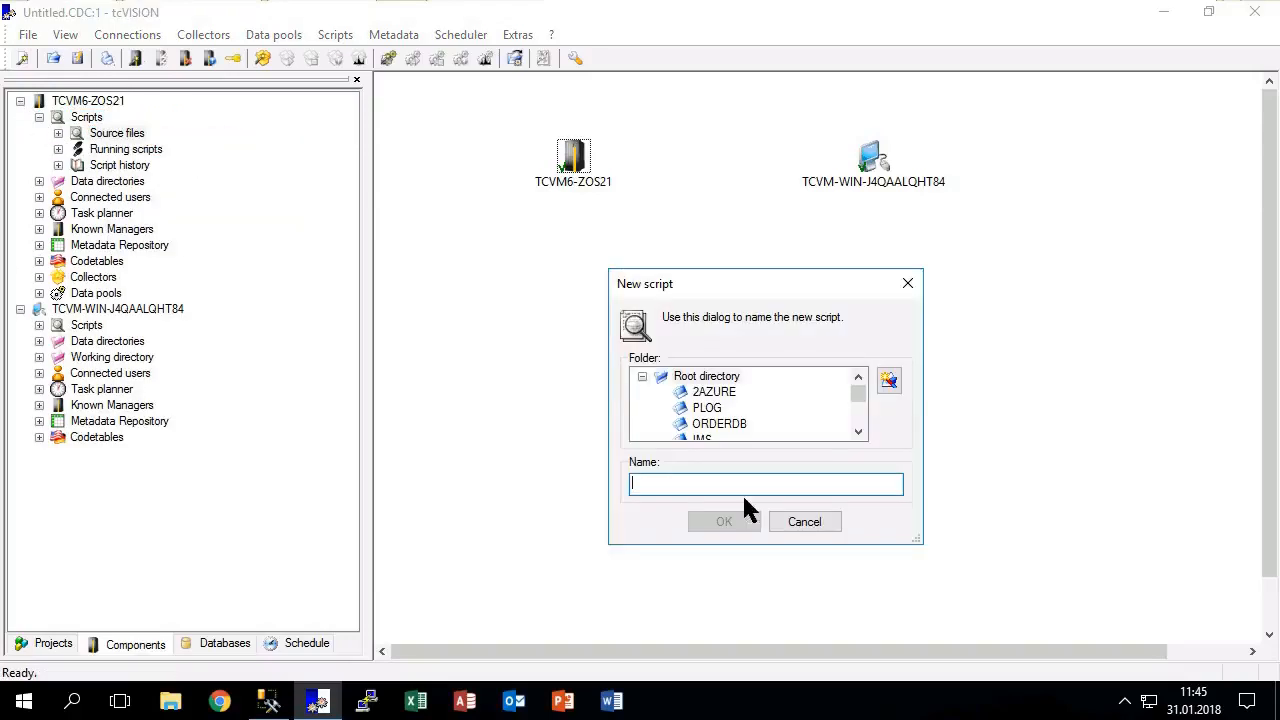
pyautogui.write('ICOPYSEND')
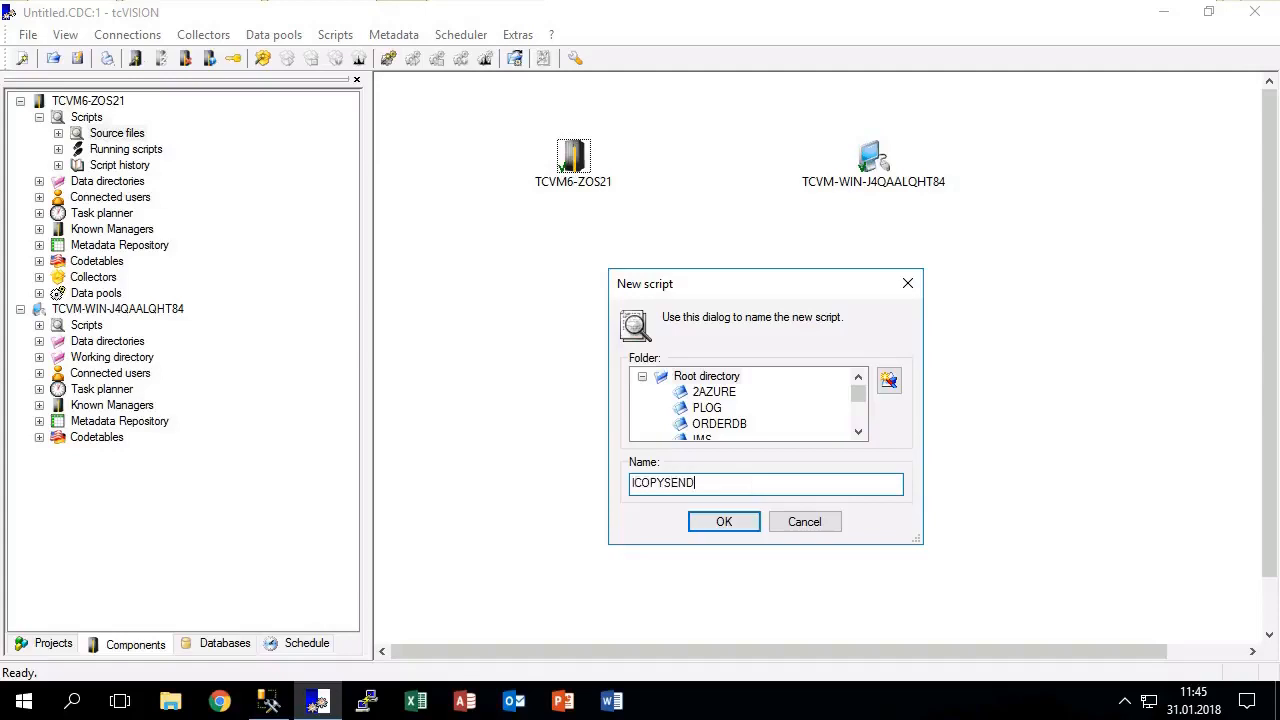
pyautogui.press('Return')
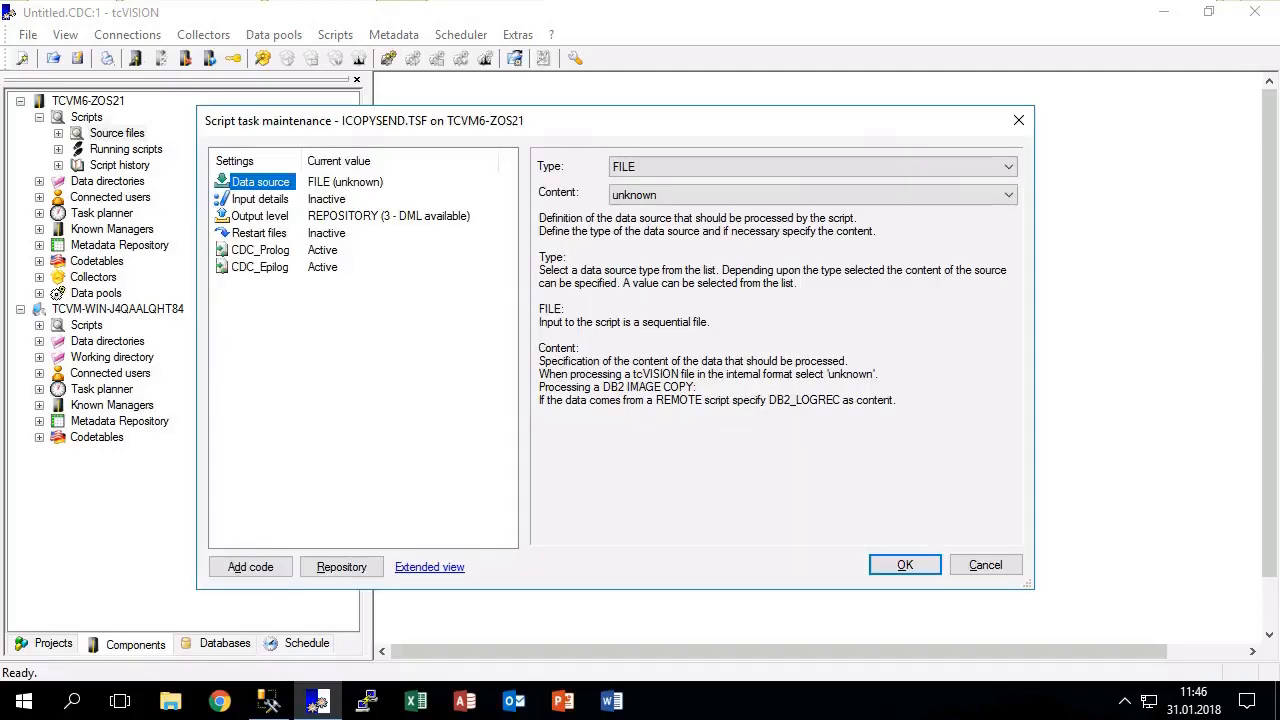
# Step: Set the script's data source to BULK_TRANSFER with DB2_ICOPY as the input type
pyautogui.click(808, 167)
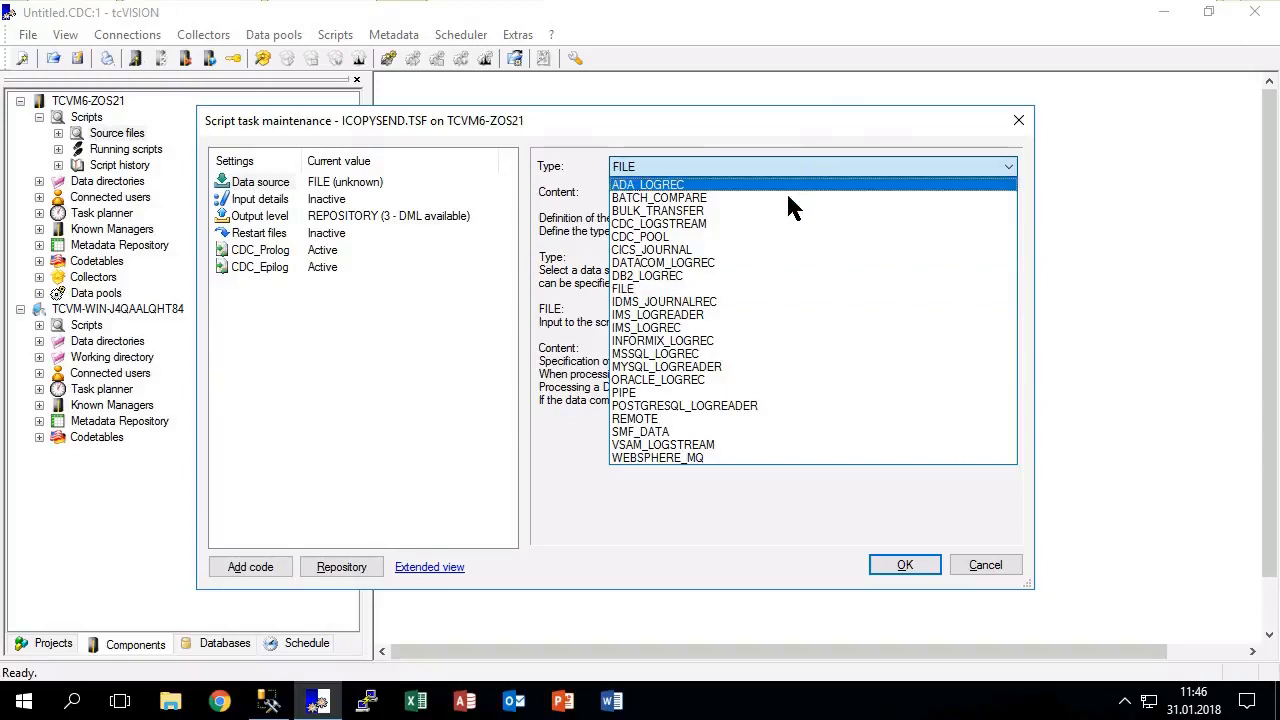
pyautogui.click(736, 211)
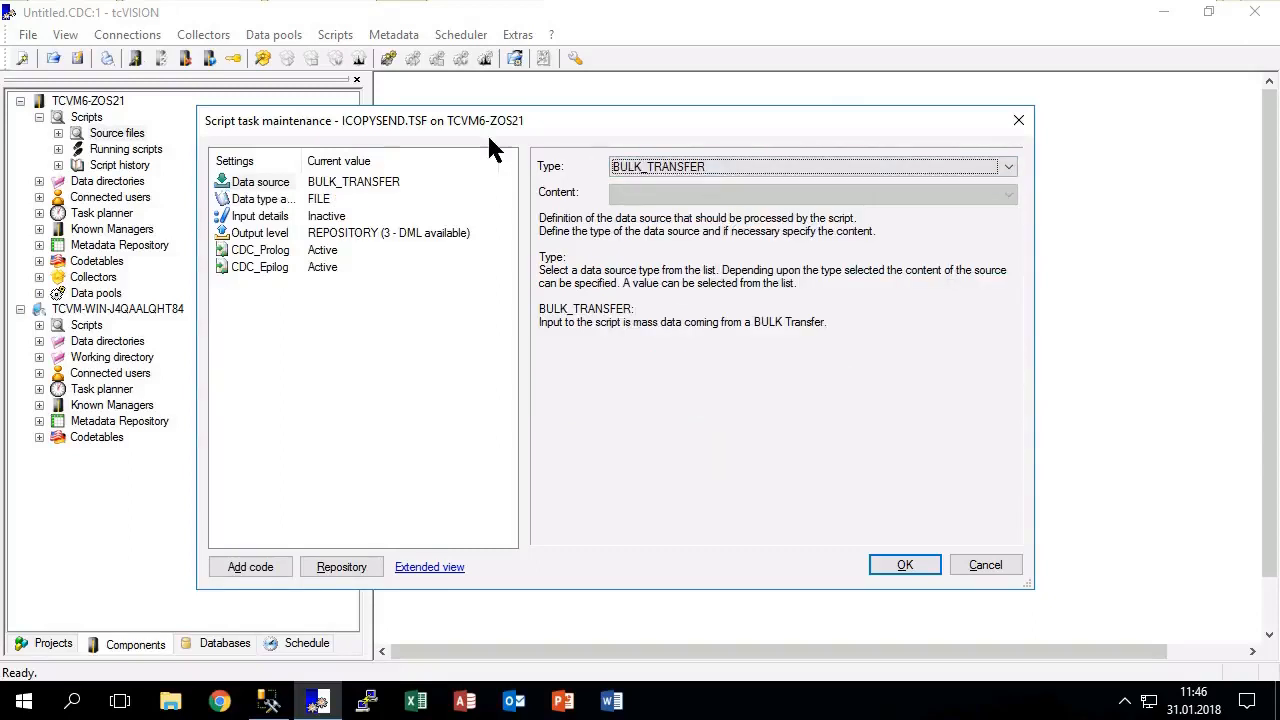
pyautogui.click(268, 200)
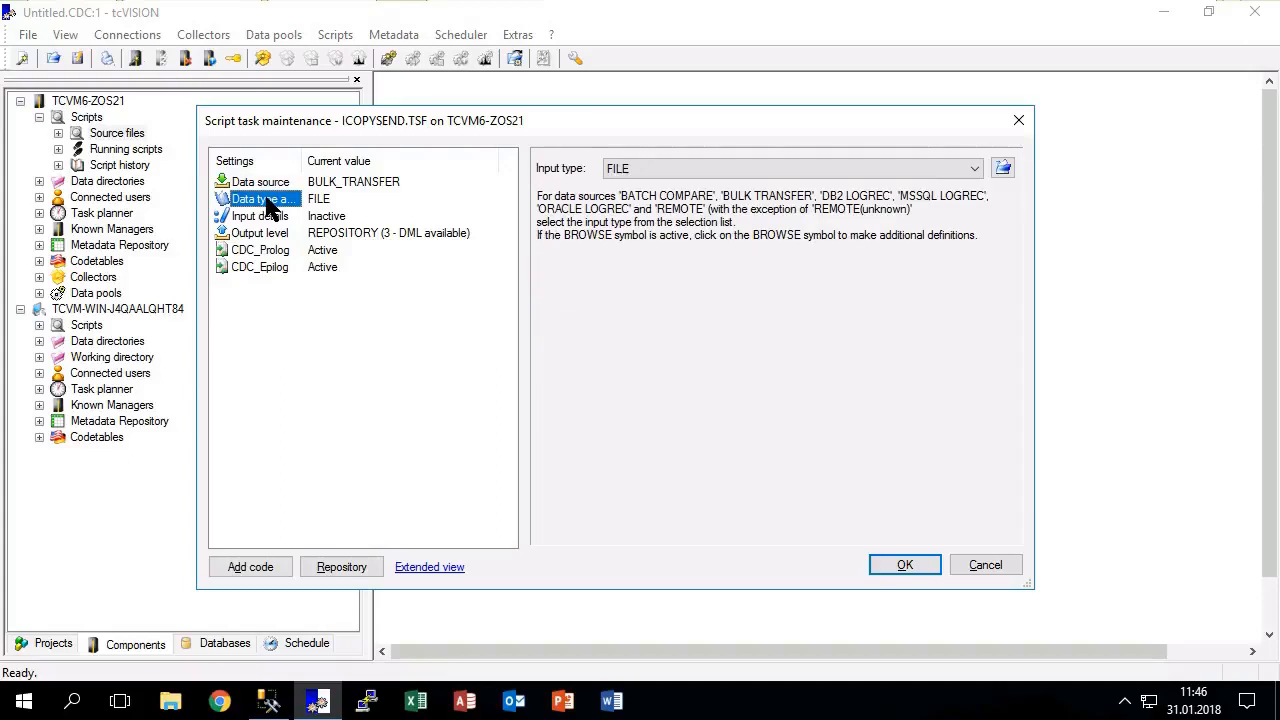
pyautogui.click(784, 175)
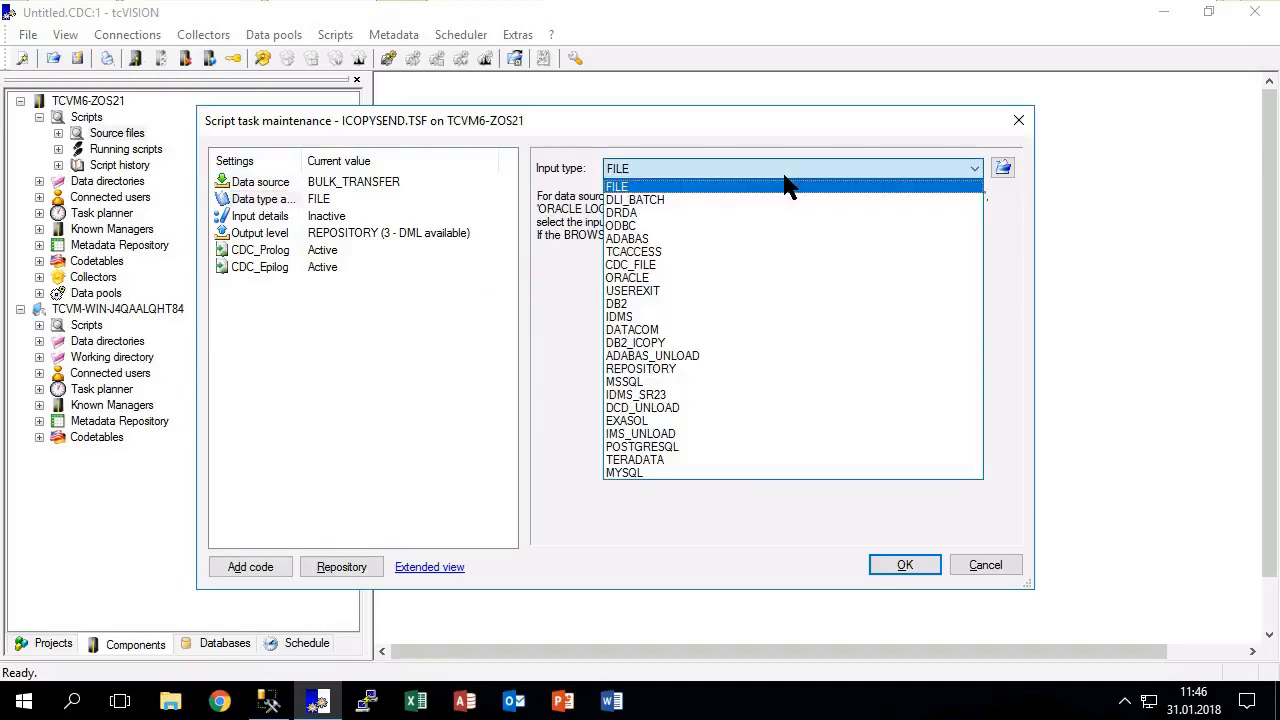
pyautogui.click(662, 346)
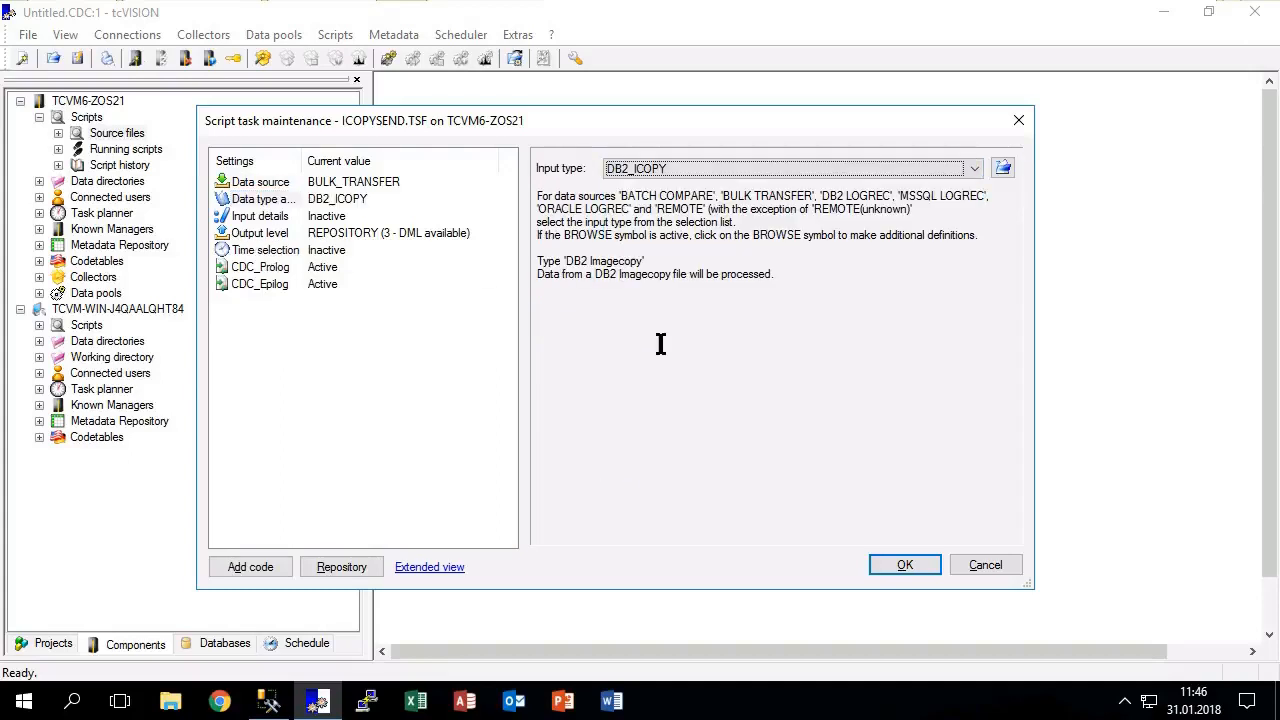
# Step: Select the MVS PS/PDS file EXPRSDB.ARTESPC.ICOPY01, under first-level qualifier EXPRSDB, as the script's input details
pyautogui.click(262, 218)
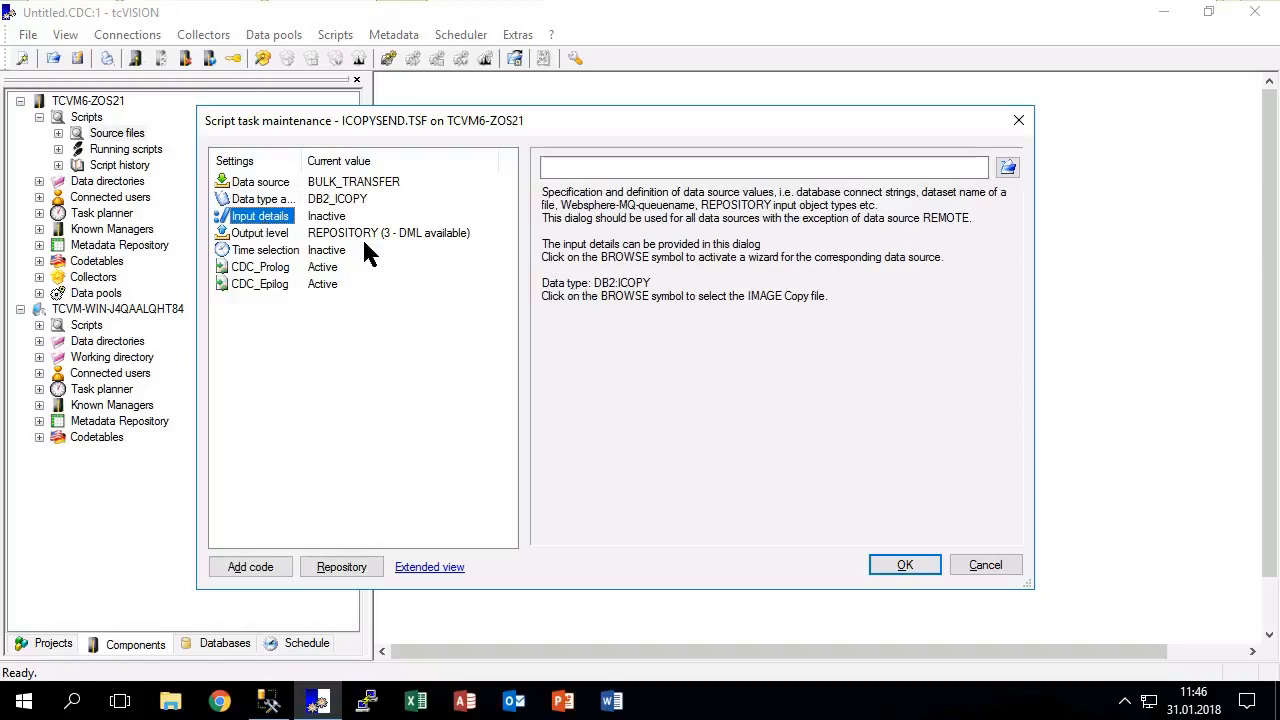
pyautogui.click(1007, 167)
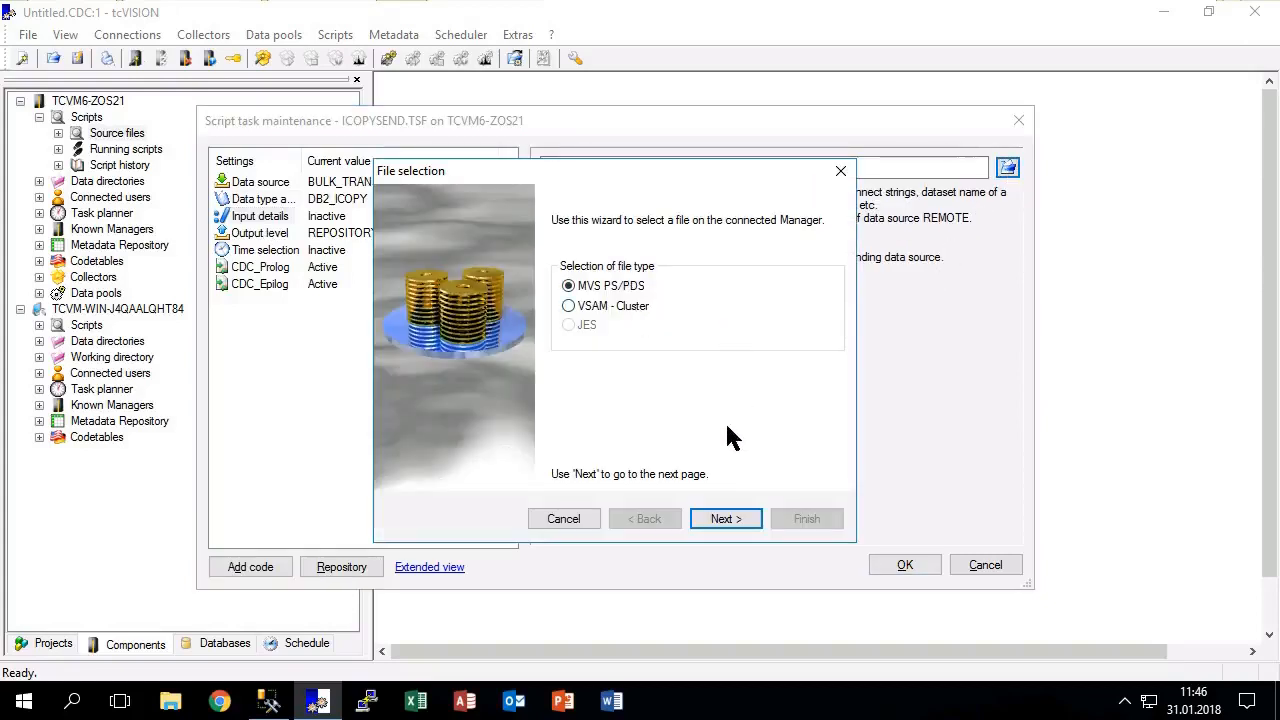
pyautogui.click(725, 518)
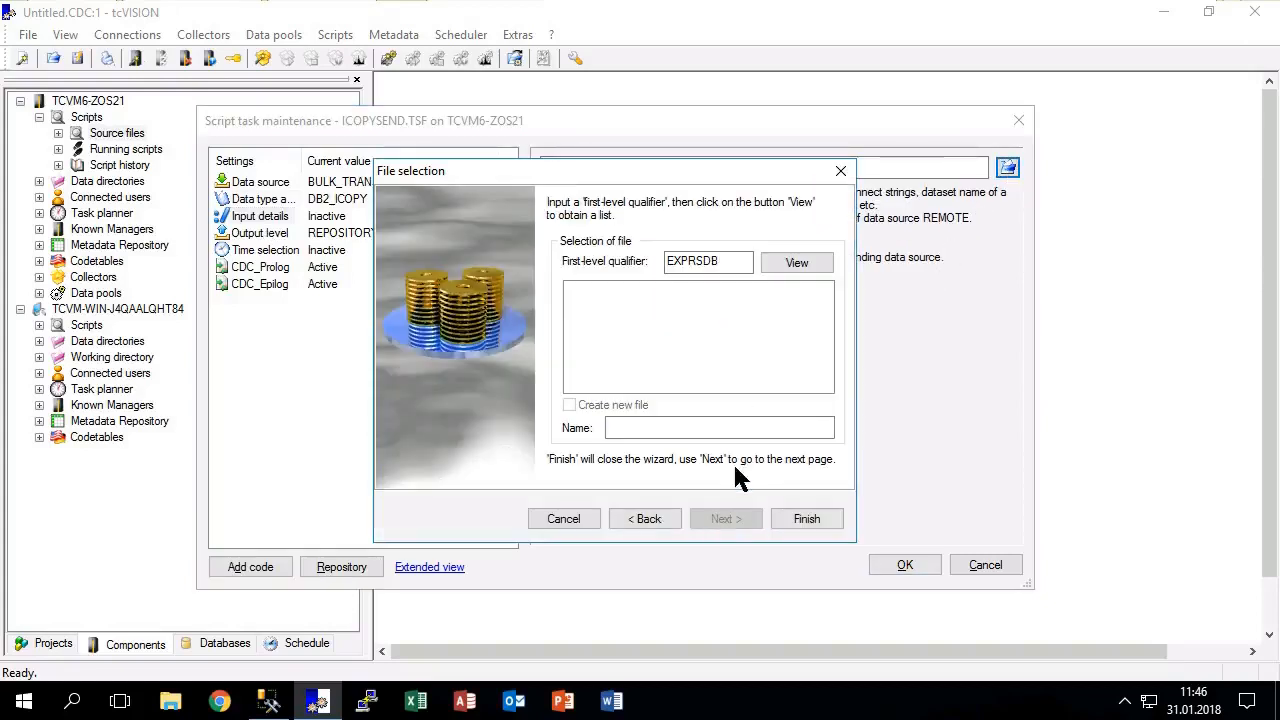
pyautogui.click(797, 263)
pyautogui.click(650, 290)
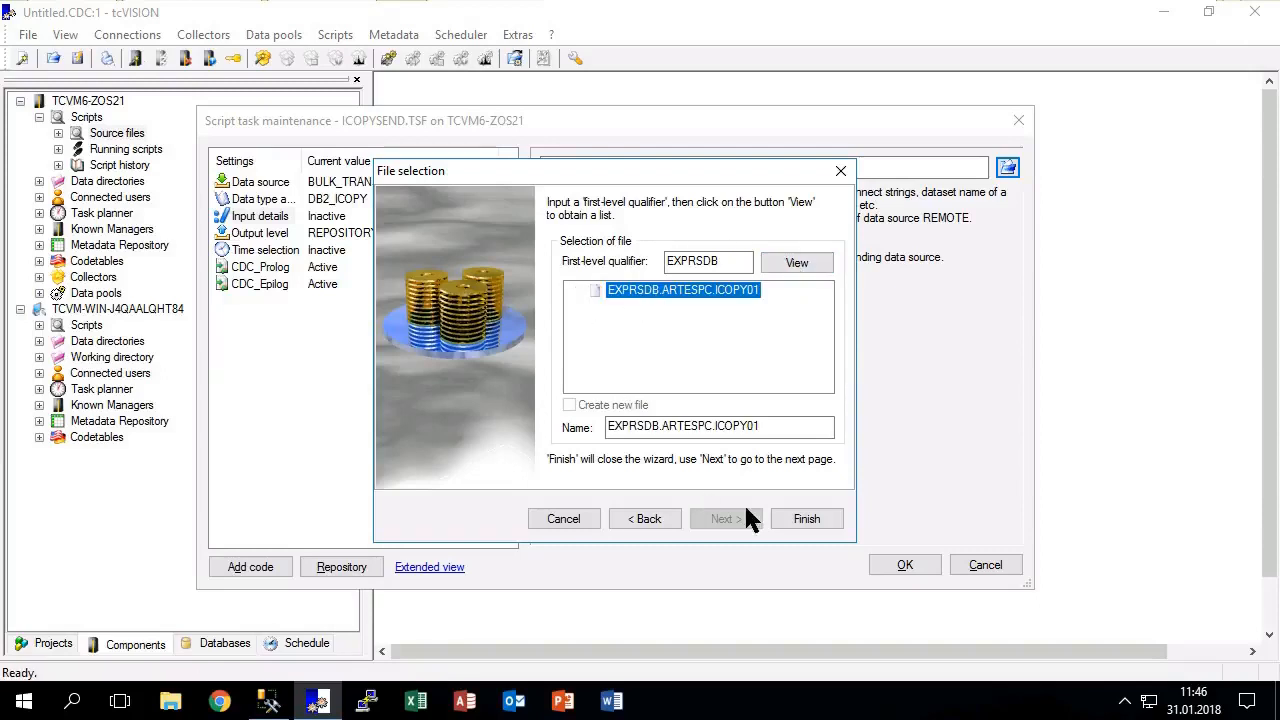
pyautogui.click(806, 519)
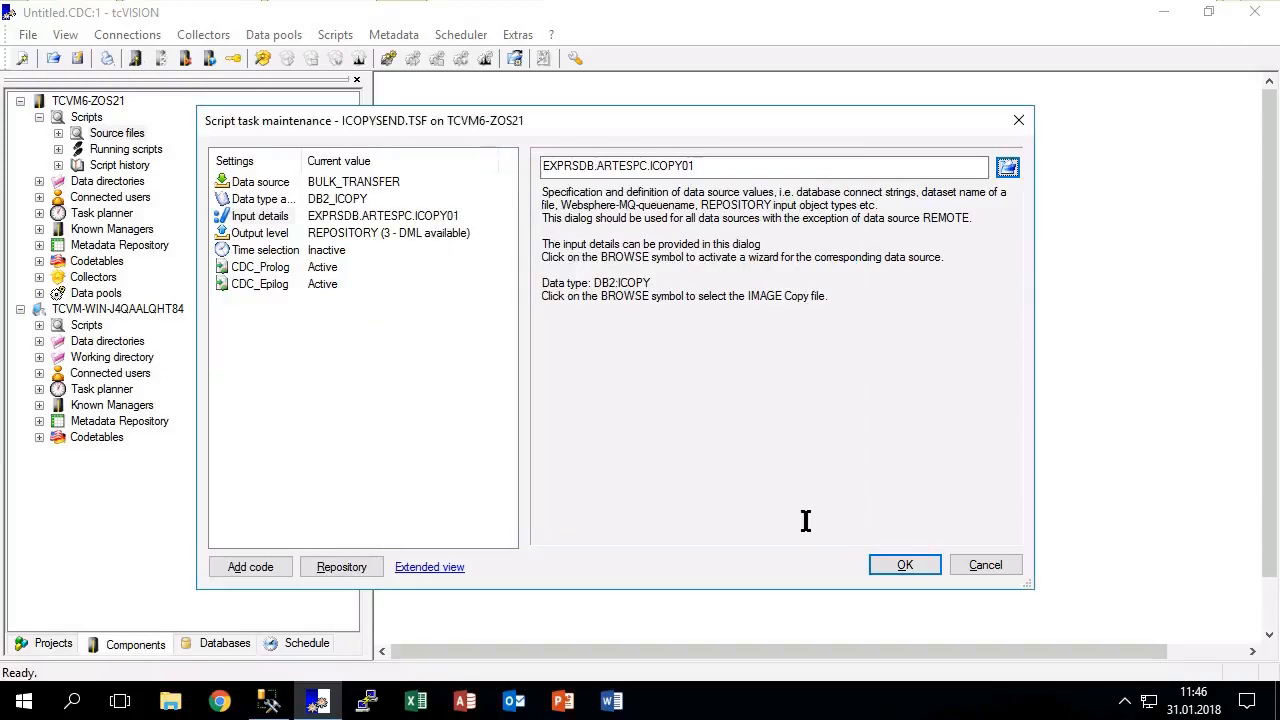
# Step: Set the output level to 0 - Log record is in internal format and the type of processing to REMOTE
pyautogui.click(280, 233)
pyautogui.click(894, 171)
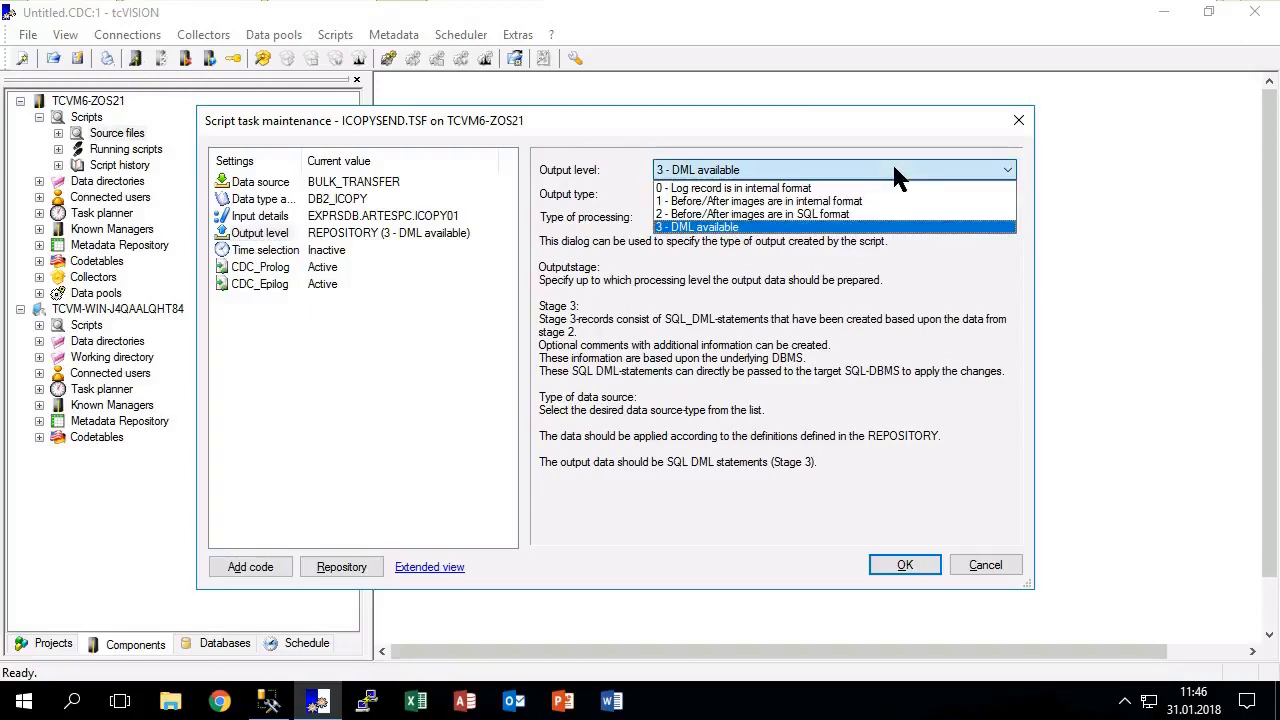
pyautogui.click(822, 180)
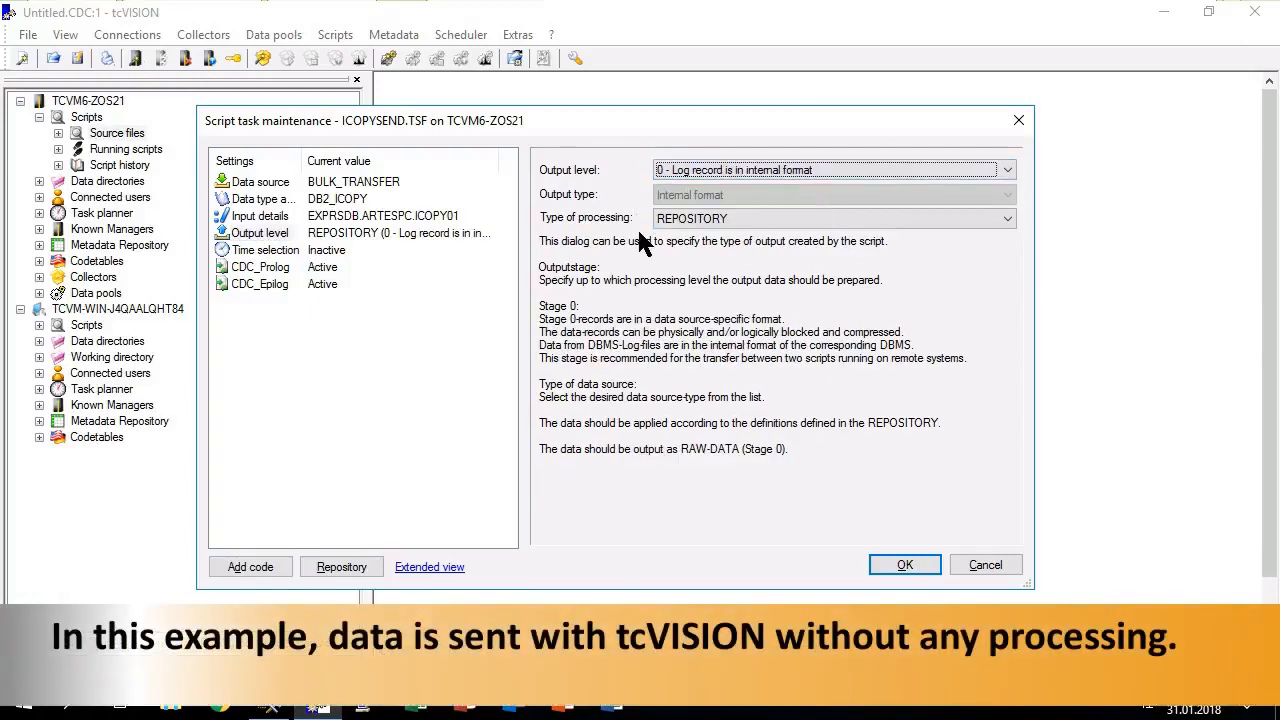
pyautogui.click(731, 220)
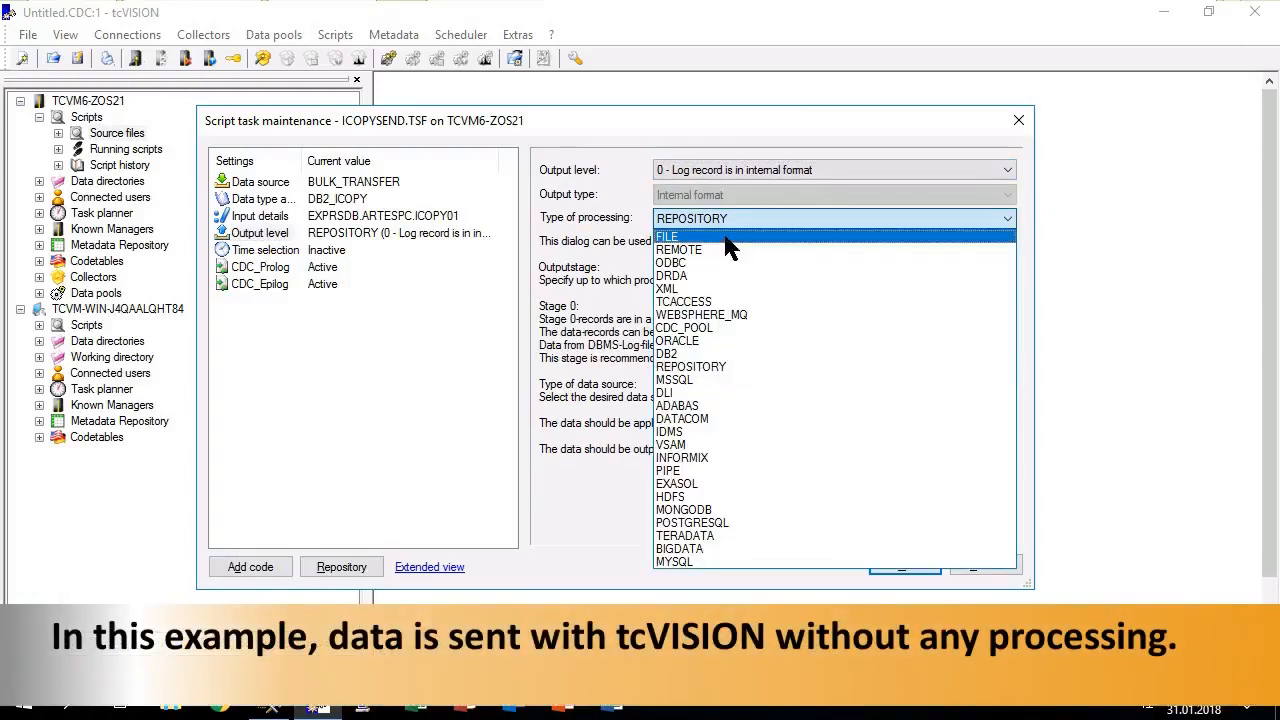
pyautogui.click(724, 249)
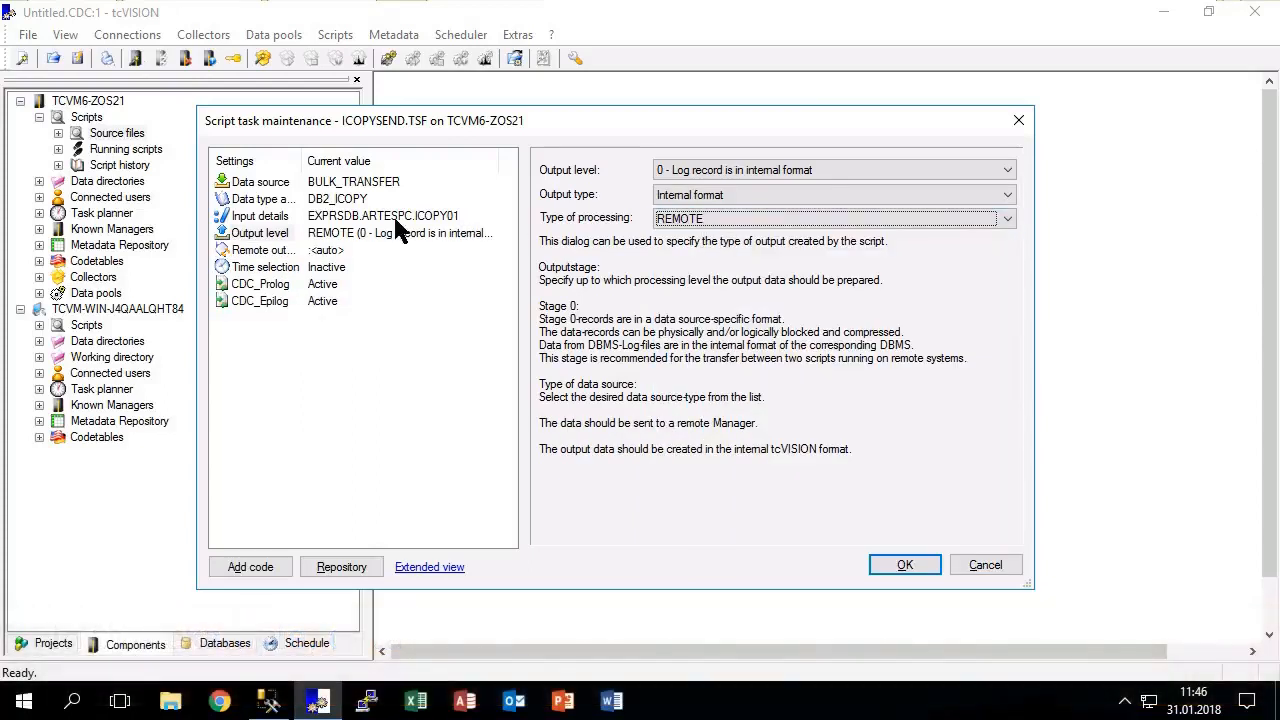
# Step: Direct the remote output to the manager TCVM-WIN-J4QAALQHT84 with ICOPYLOAD.TSF as the remote script
pyautogui.click(274, 251)
pyautogui.click(836, 162)
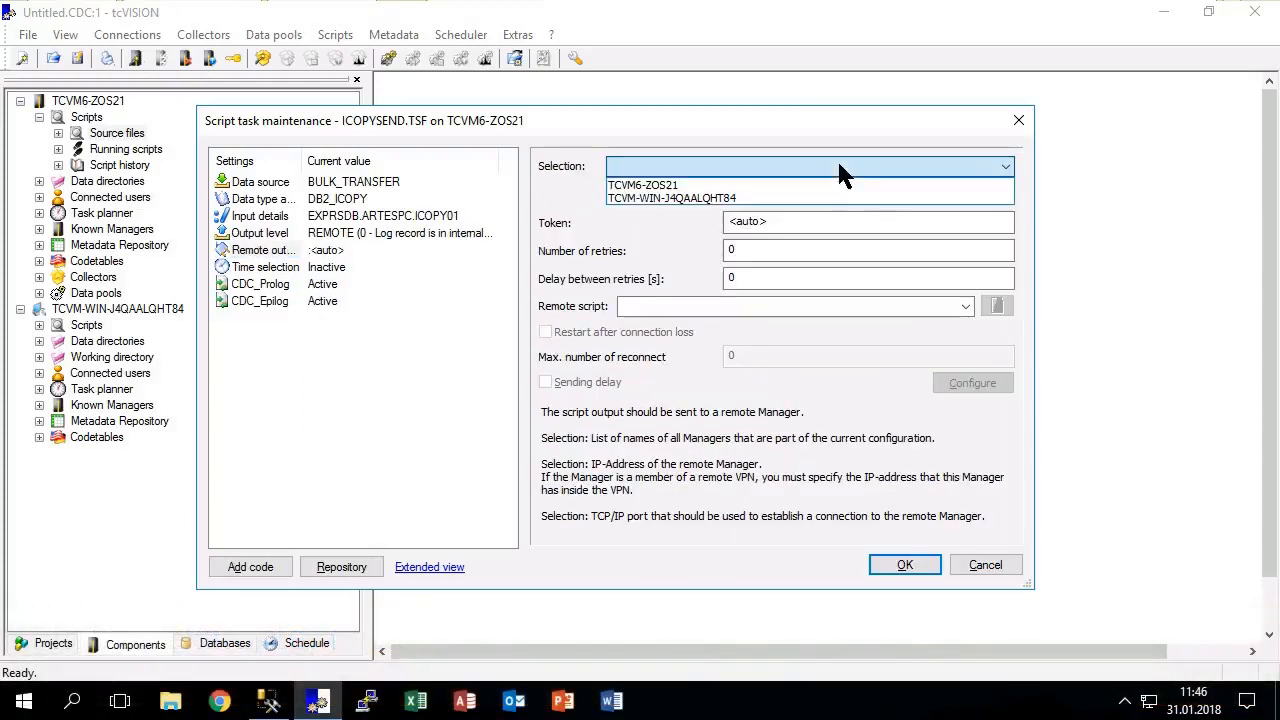
pyautogui.click(786, 198)
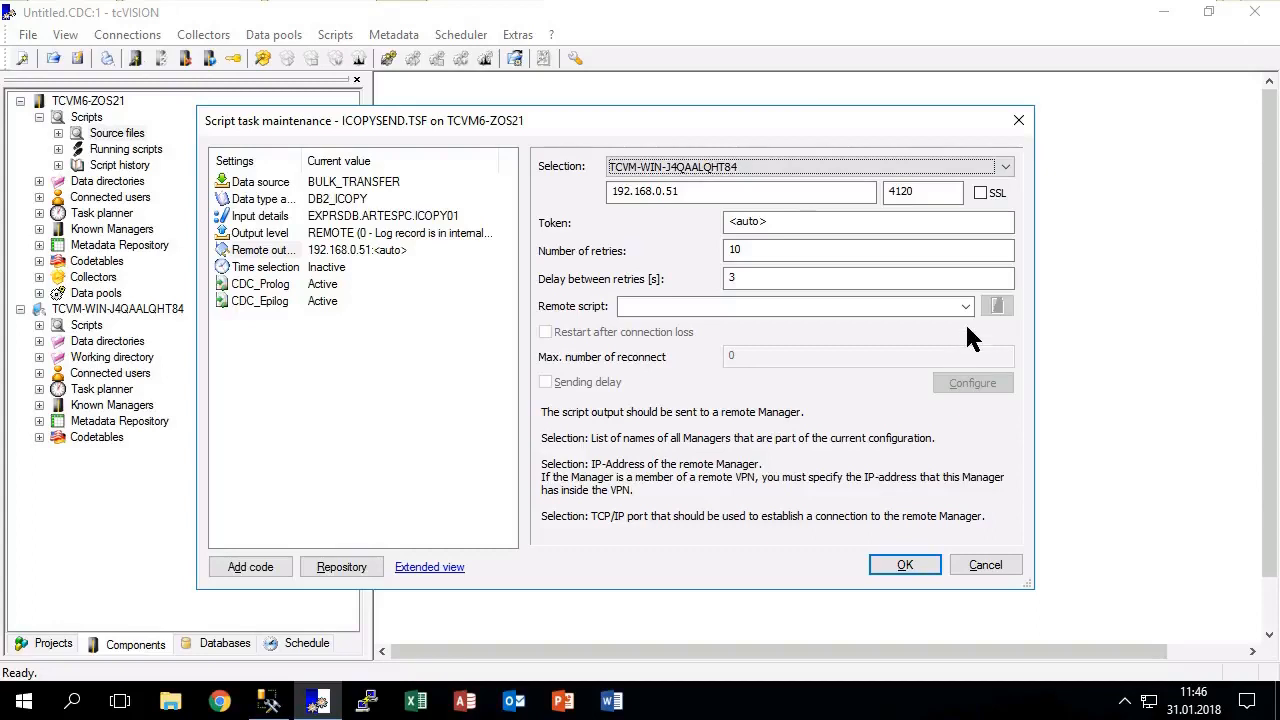
pyautogui.click(967, 308)
pyautogui.click(903, 325)
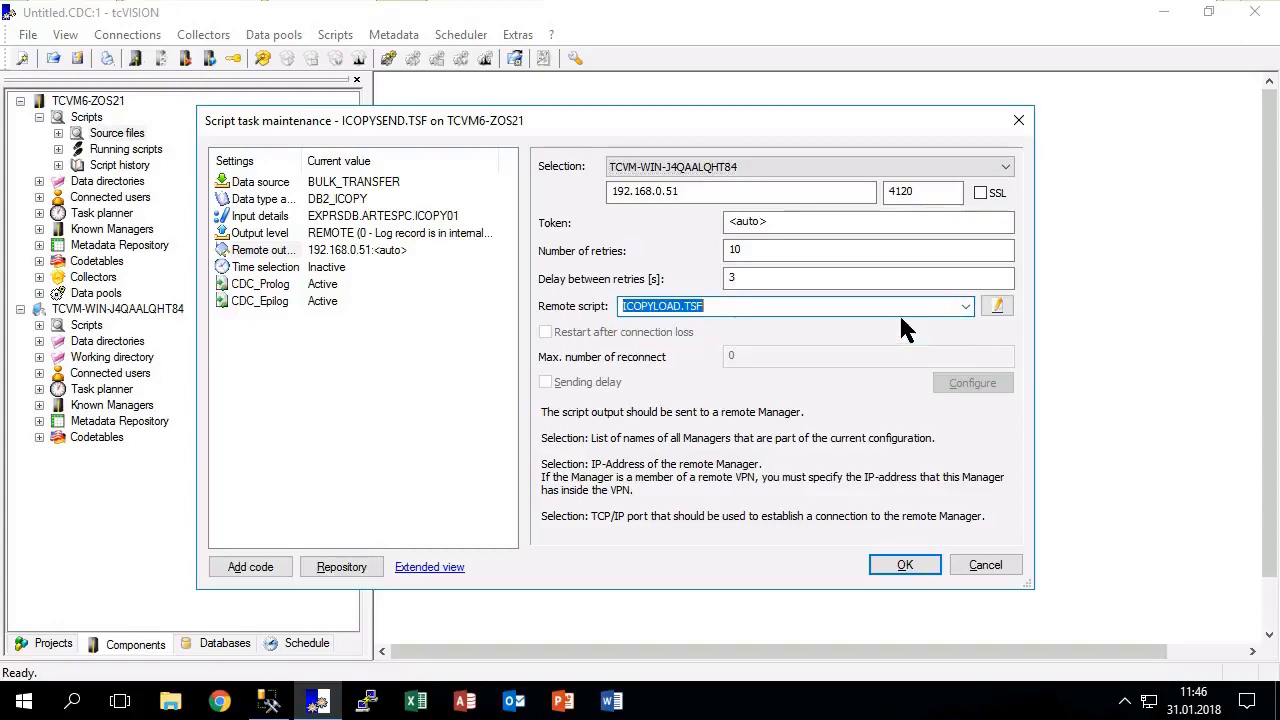
# Step: Set the begin time to 2018-01-31-10.46.46.000000 using automatic determination of the image copy's start time, and save the script
pyautogui.click(282, 267)
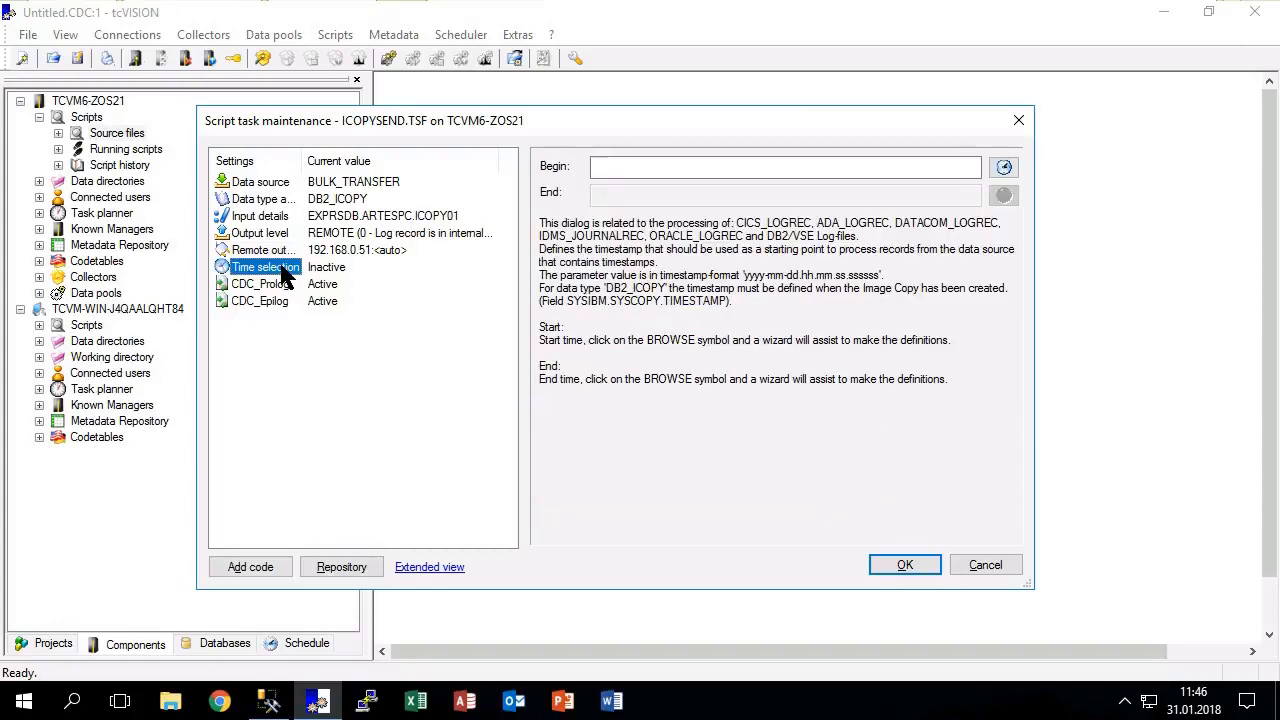
pyautogui.click(1004, 167)
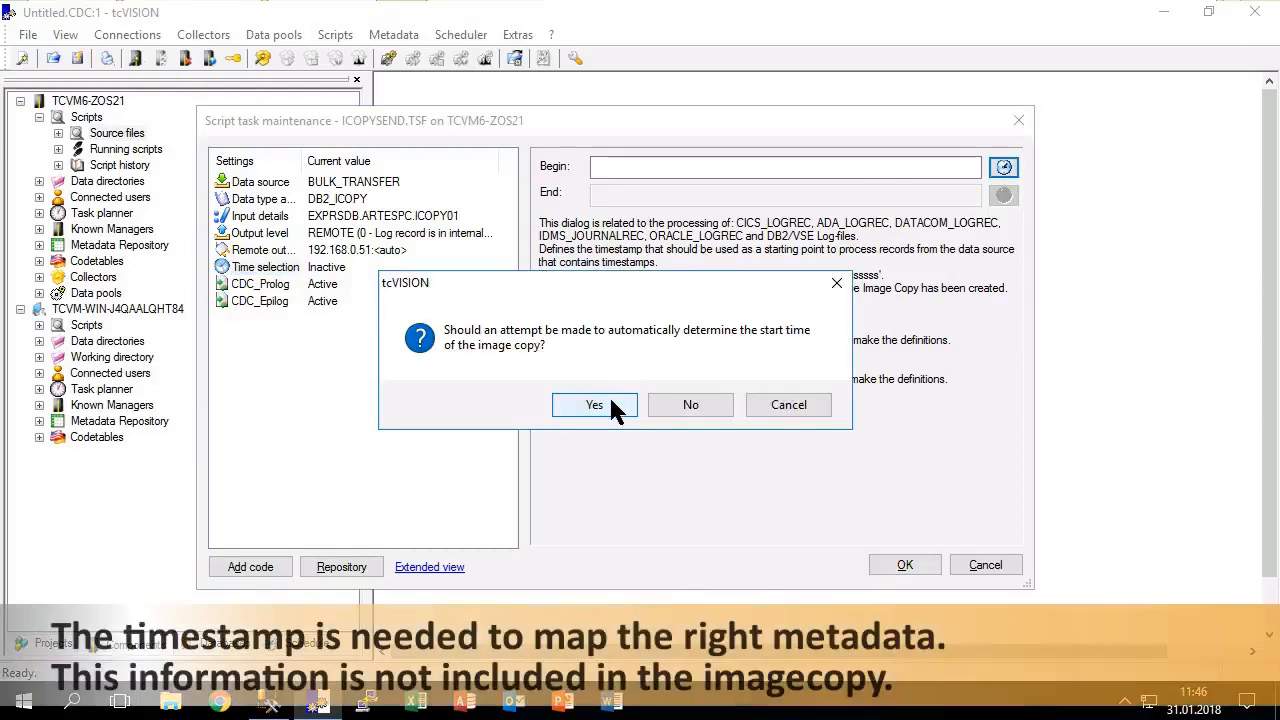
pyautogui.click(628, 405)
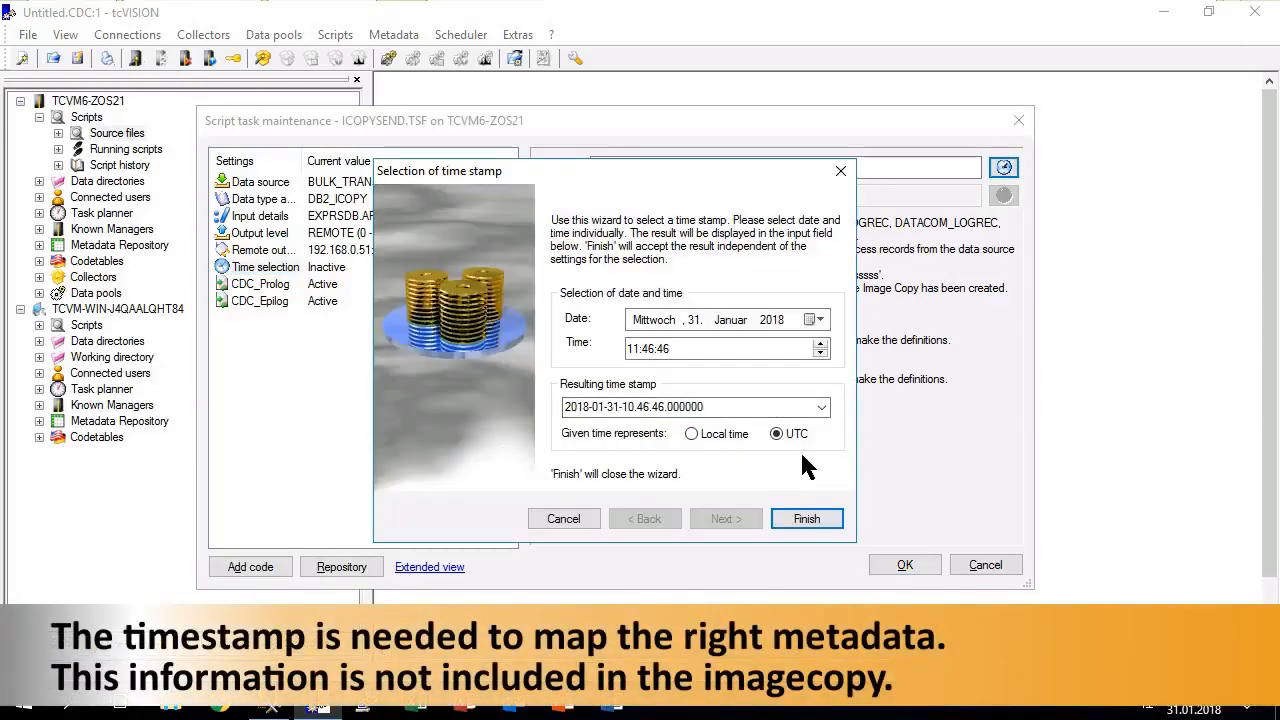
pyautogui.click(807, 522)
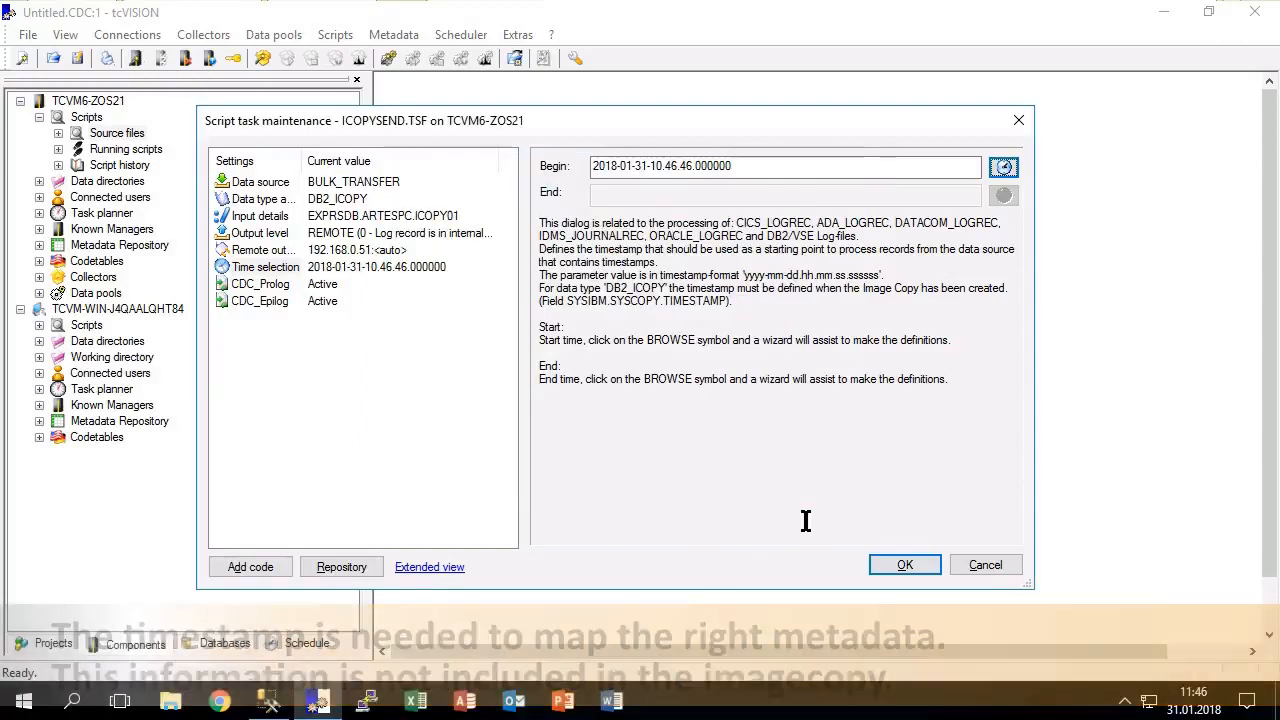
pyautogui.click(902, 566)
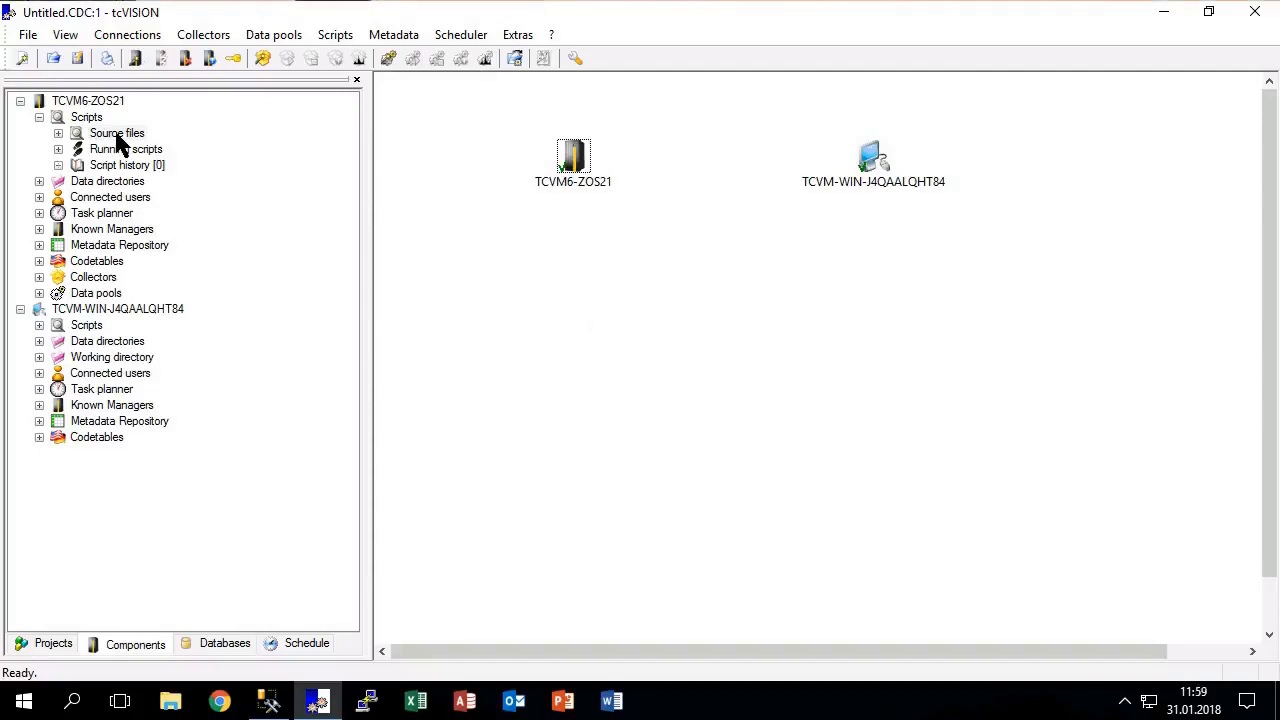
# Step: Start the ICOPYSEND.TSF script from the TCVM6-ZOS21 source files, then collapse the source file list
pyautogui.click(80, 133)
pyautogui.click(58, 133)
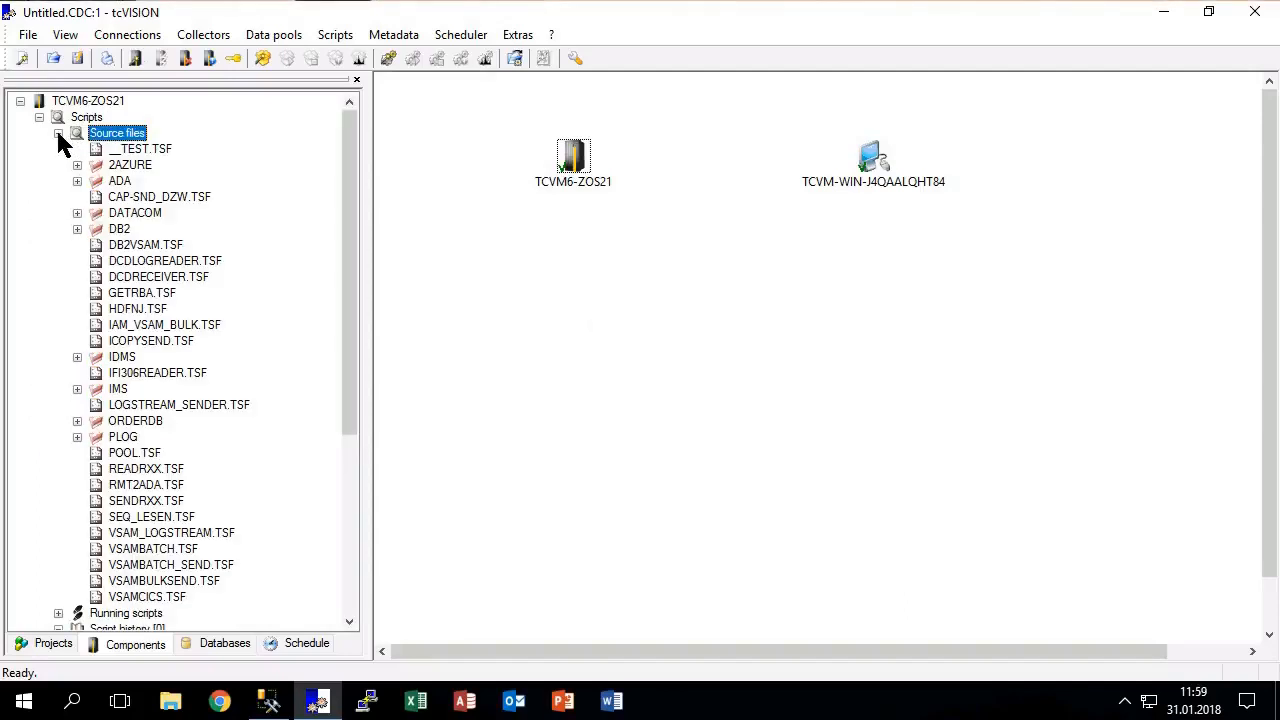
pyautogui.rightClick(134, 341)
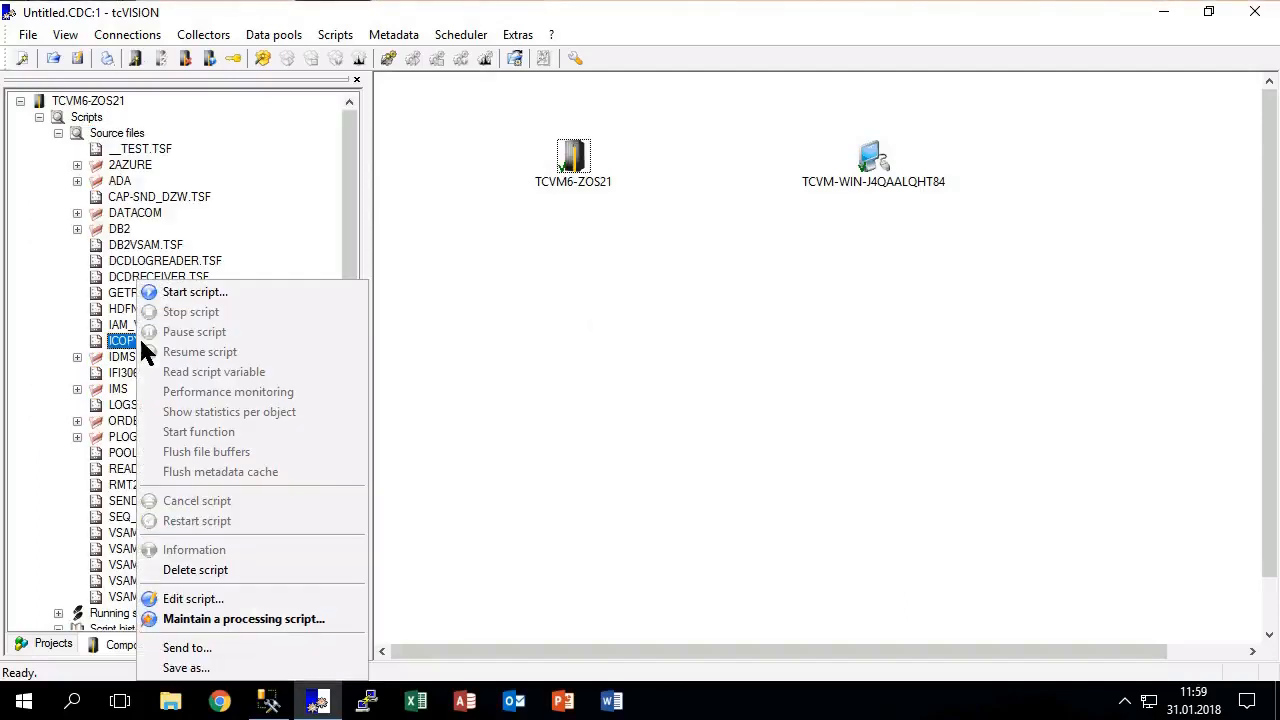
pyautogui.click(224, 293)
pyautogui.click(58, 133)
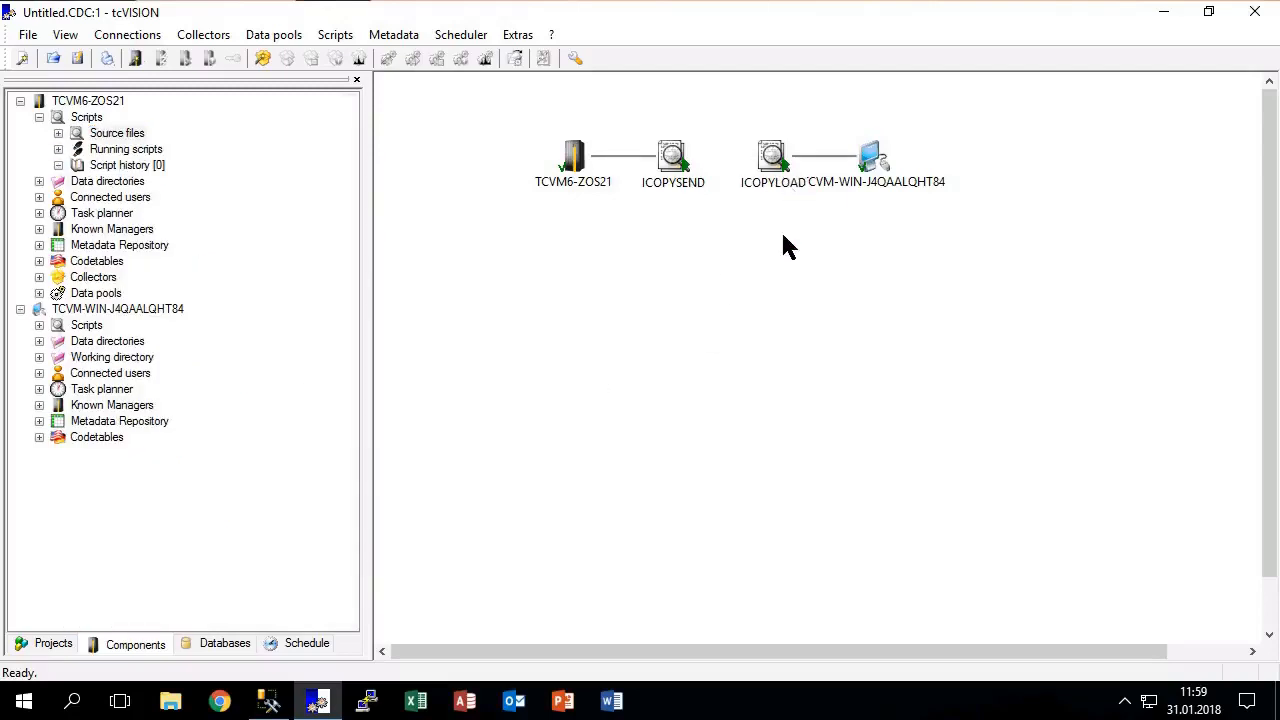
# Step: Check the run statistics of ICOPYLOAD.TSF in the script history of TCVM-WIN-J4QAALQHT84, then close them
pyautogui.click(37, 326)
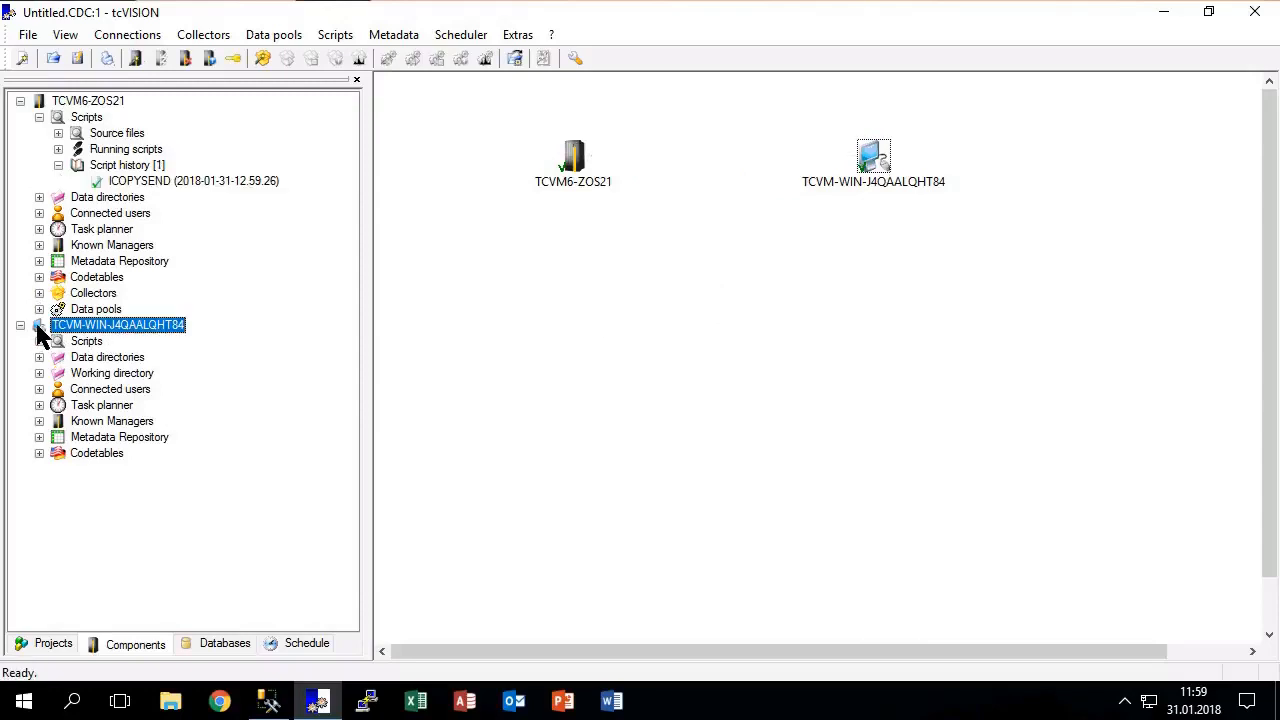
pyautogui.click(39, 341)
pyautogui.click(58, 389)
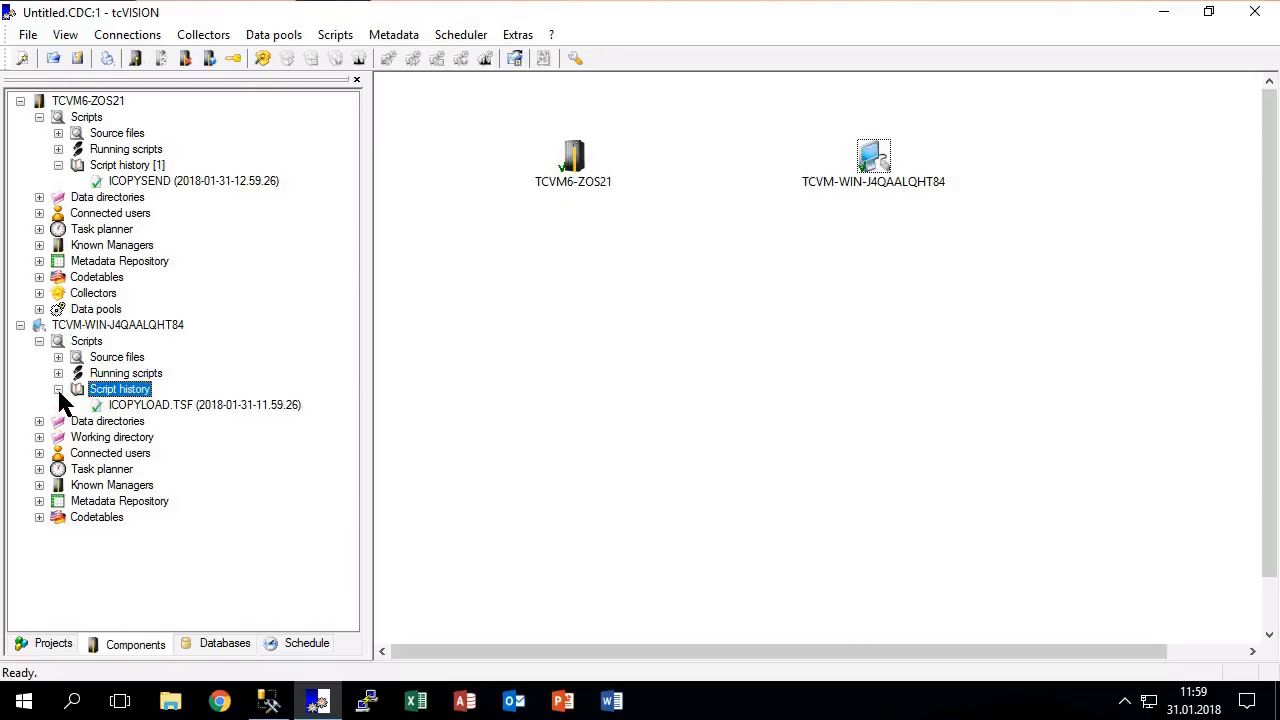
pyautogui.click(165, 405)
pyautogui.doubleClick(199, 409)
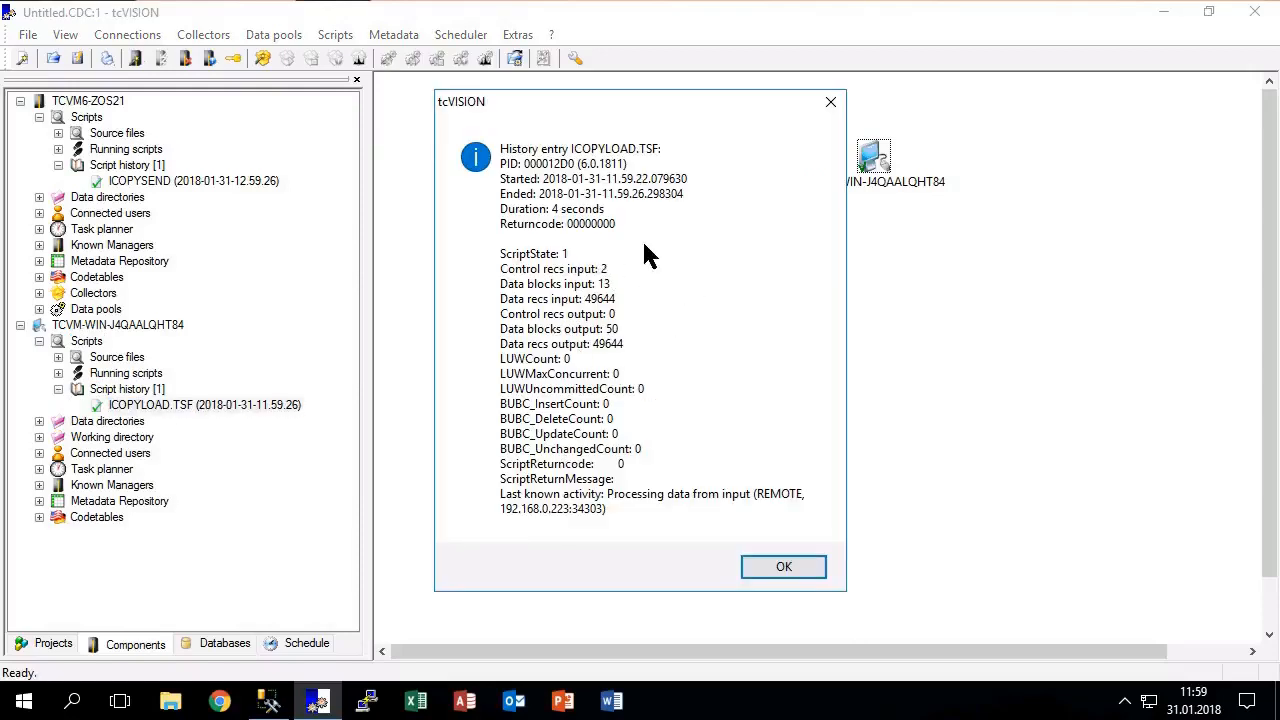
pyautogui.click(775, 566)
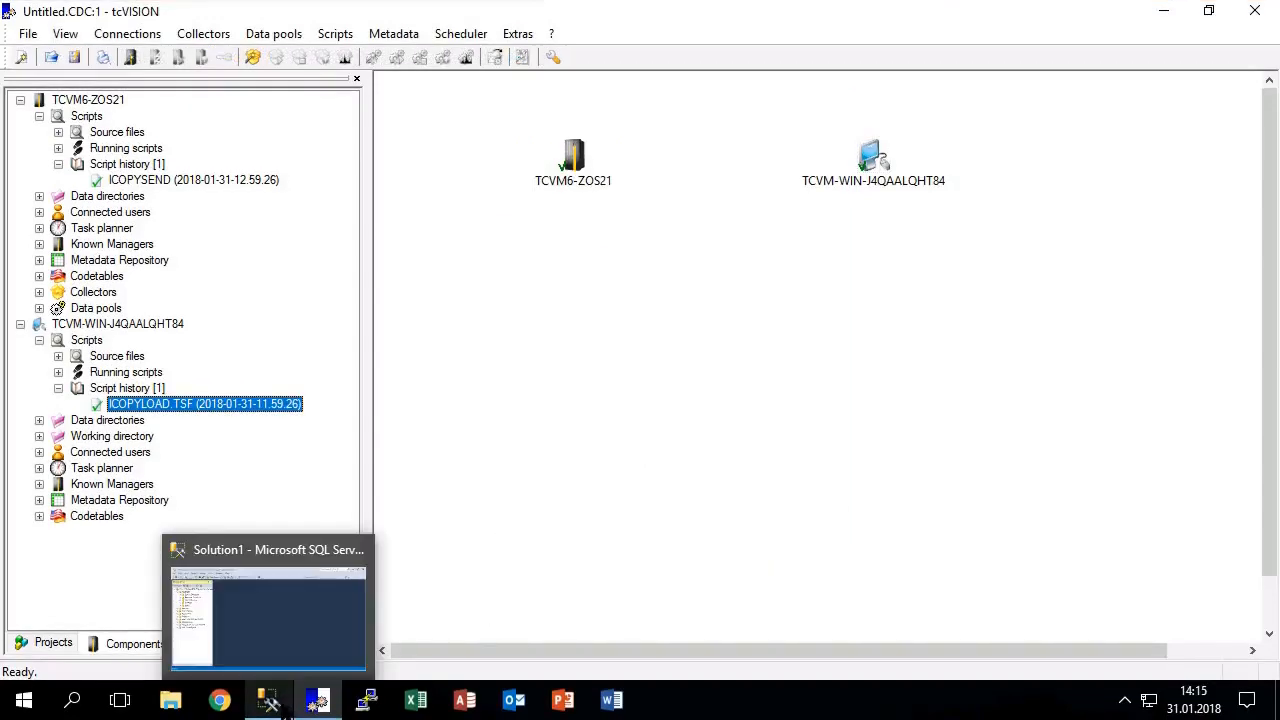
# Step: In SQL Server Management Studio, refresh the table list of the demo database and expand it
pyautogui.click(283, 706)
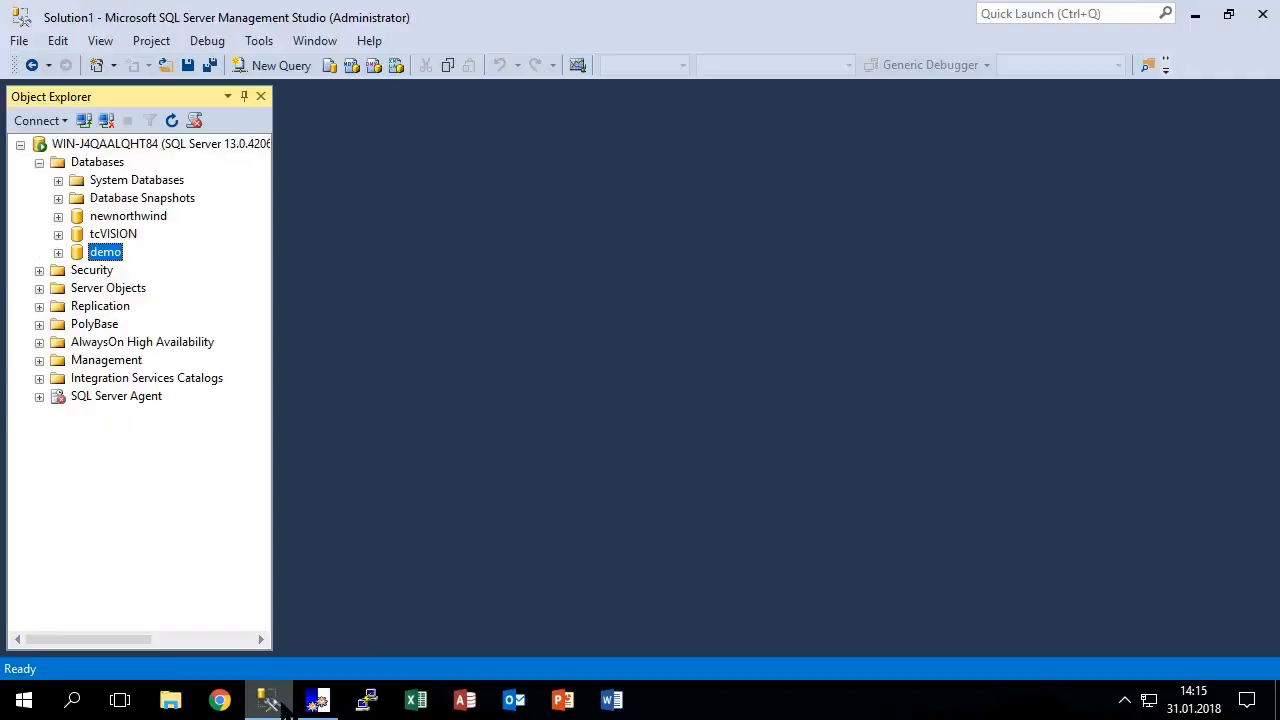
pyautogui.click(58, 252)
pyautogui.click(126, 288)
pyautogui.rightClick(140, 288)
pyautogui.click(172, 408)
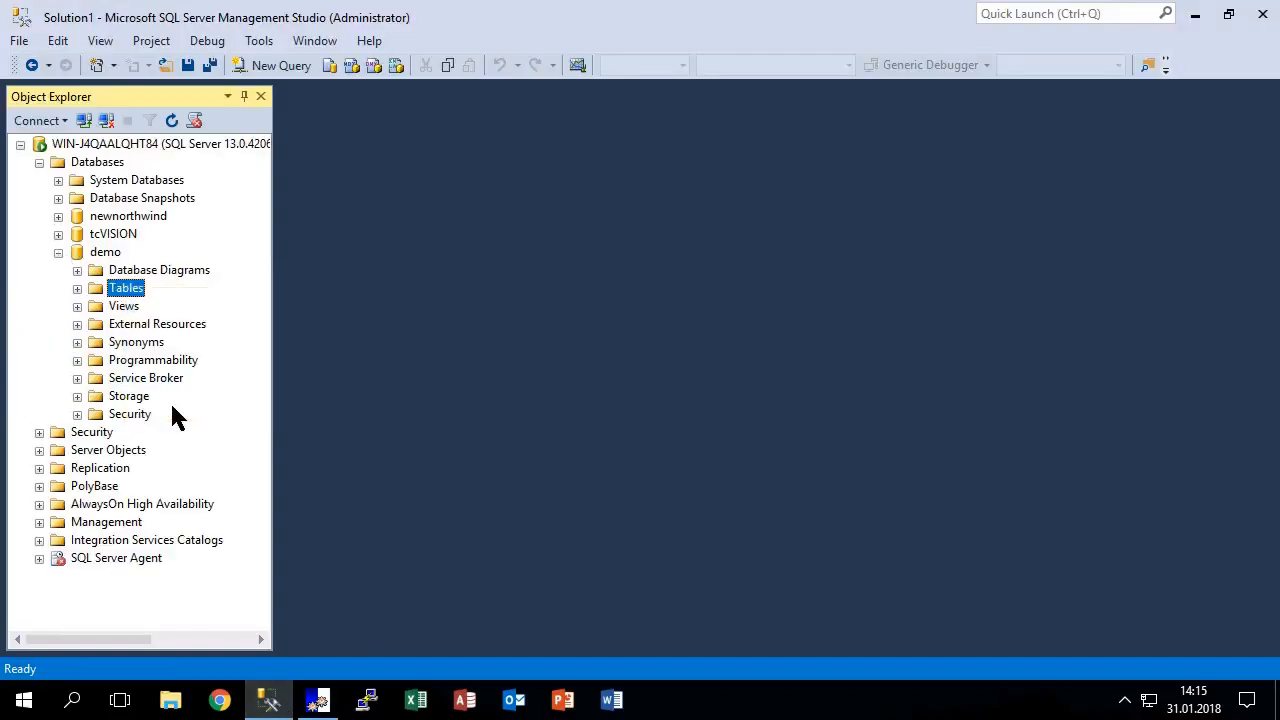
pyautogui.click(77, 288)
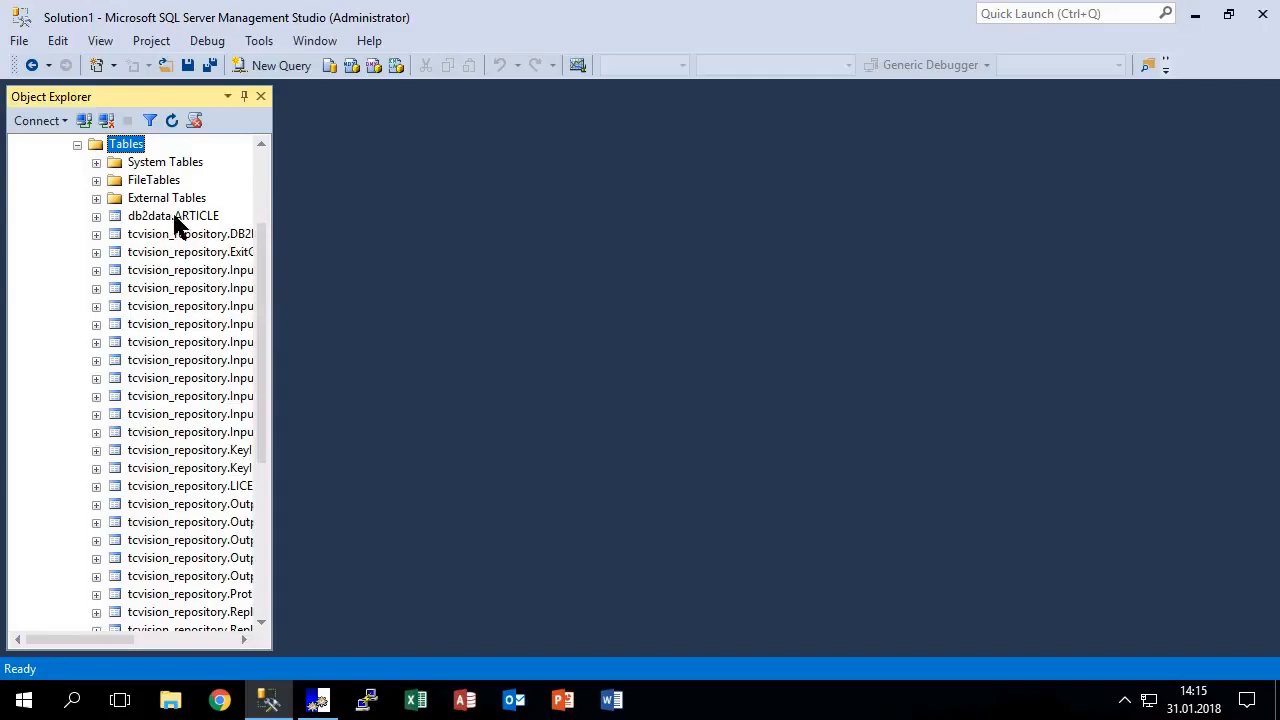
# Step: Query the top 1000 rows of the db2data.ARTICLE table and look through the loaded articles
pyautogui.rightClick(175, 217)
pyautogui.click(288, 261)
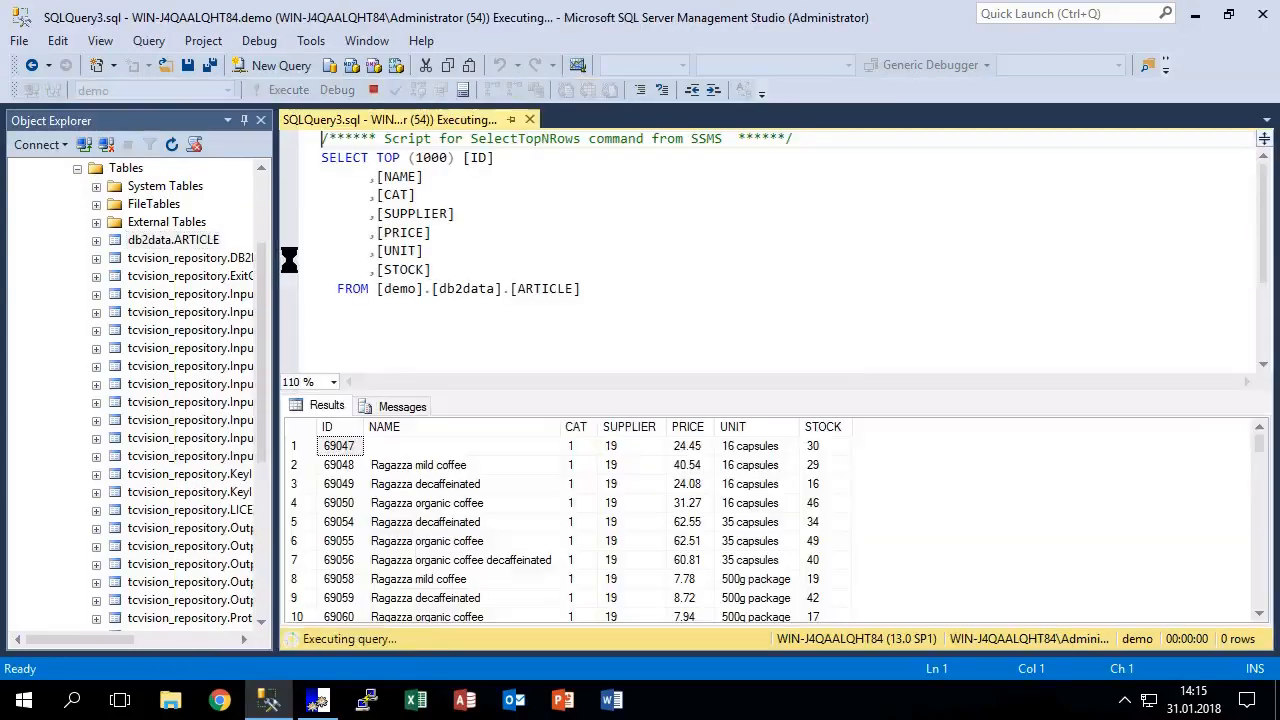
pyautogui.scroll(-19, 620, 455)
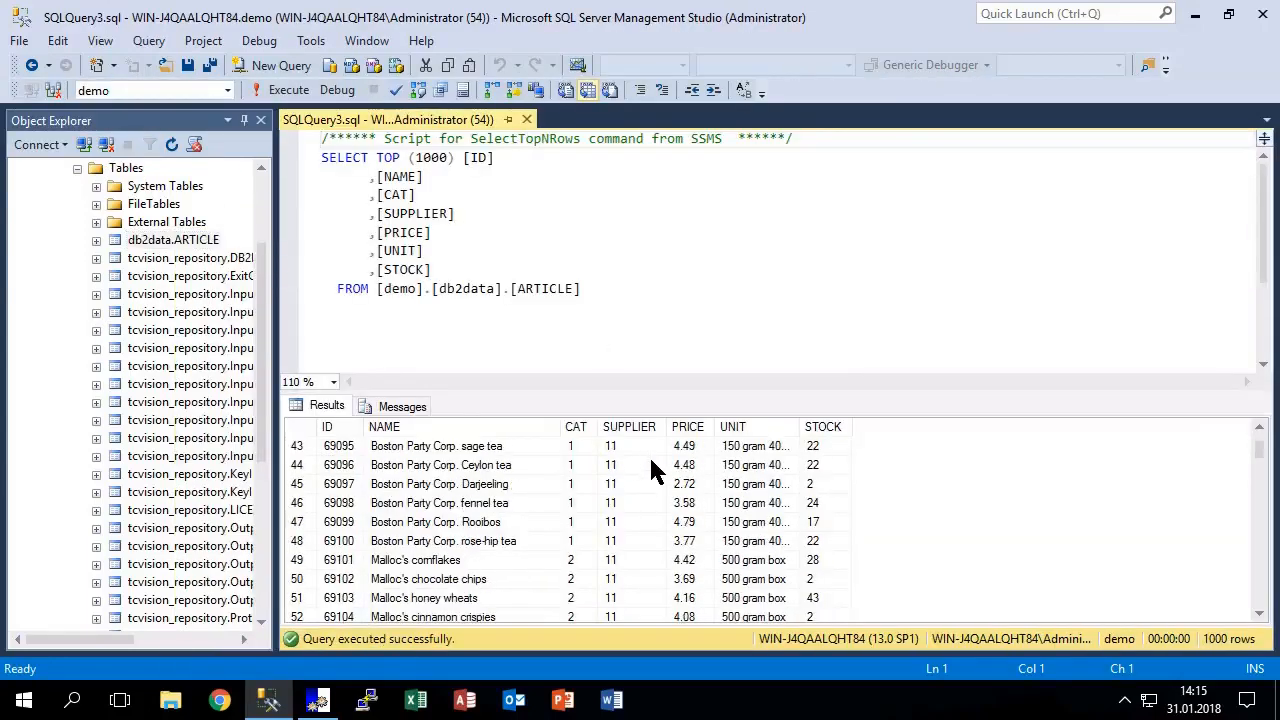
pyautogui.scroll(-13, 648, 458)
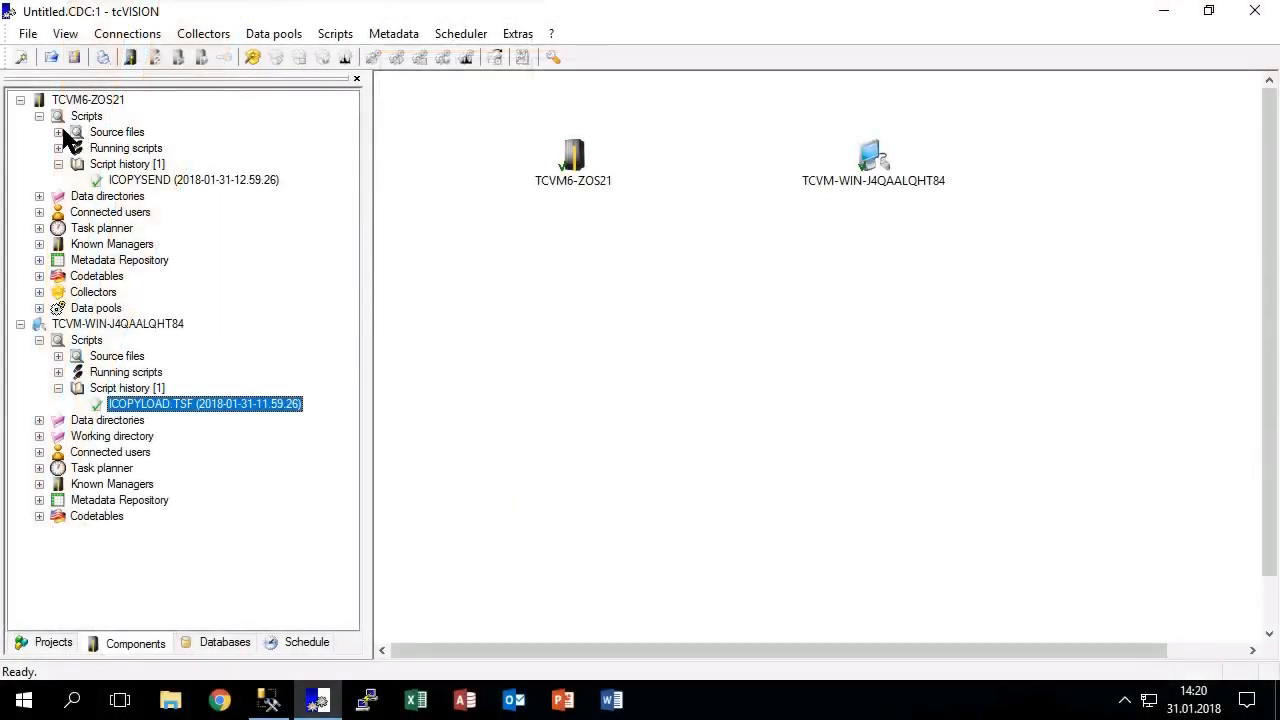
# Step: In tcVISION, open IFI306READER.TSF from the TCVM6-ZOS21 source files and set its log table selection to the DB2 system DBBG, listing all its tables
pyautogui.click(60, 134)
pyautogui.doubleClick(160, 373)
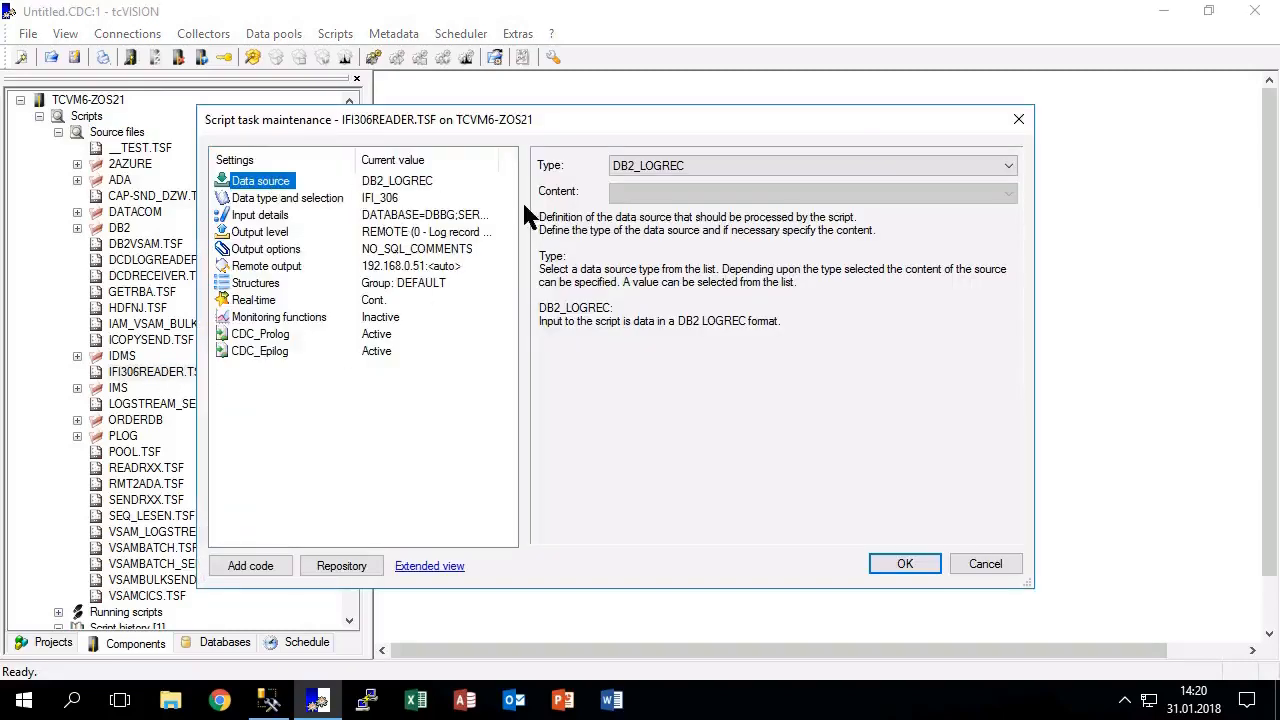
pyautogui.click(318, 200)
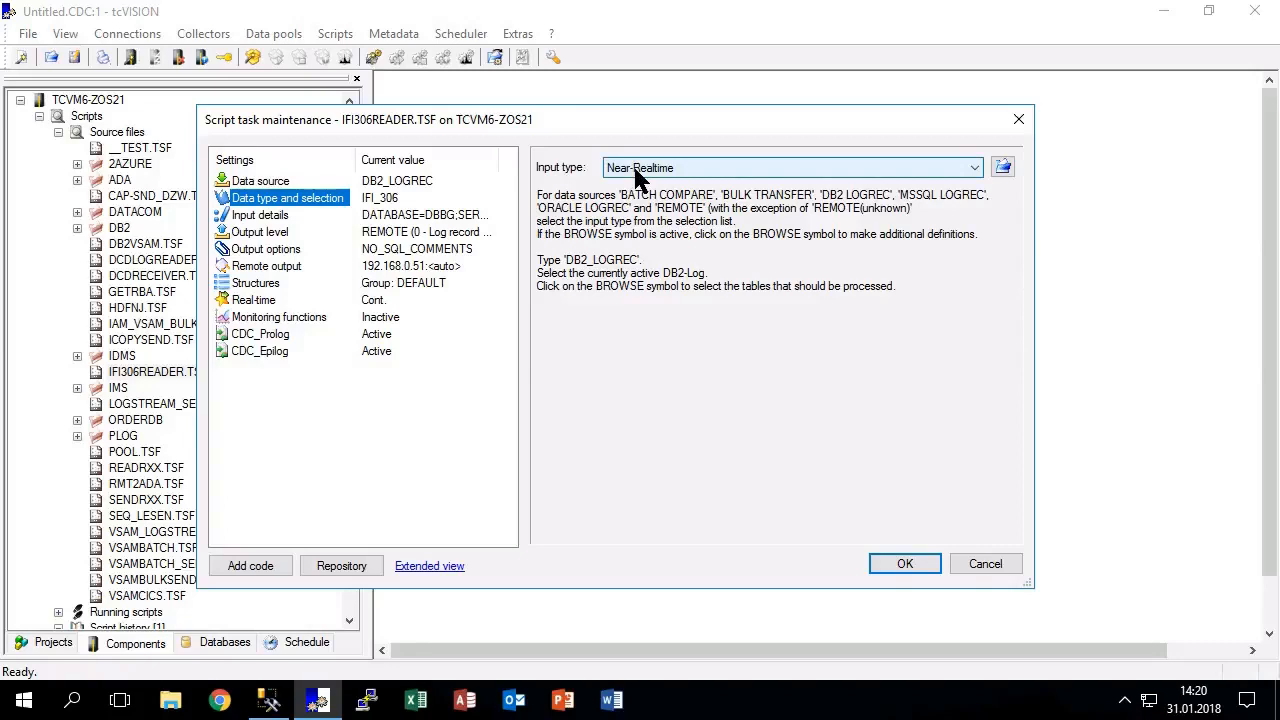
pyautogui.click(1003, 167)
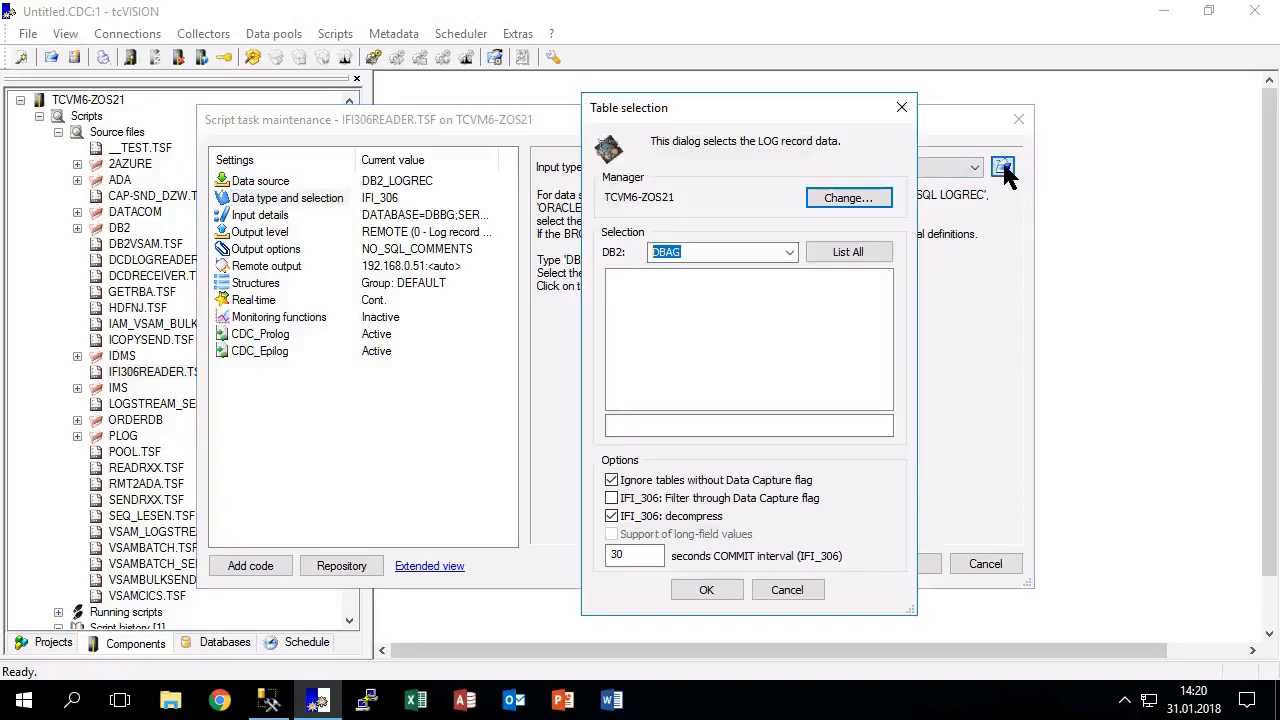
pyautogui.click(789, 252)
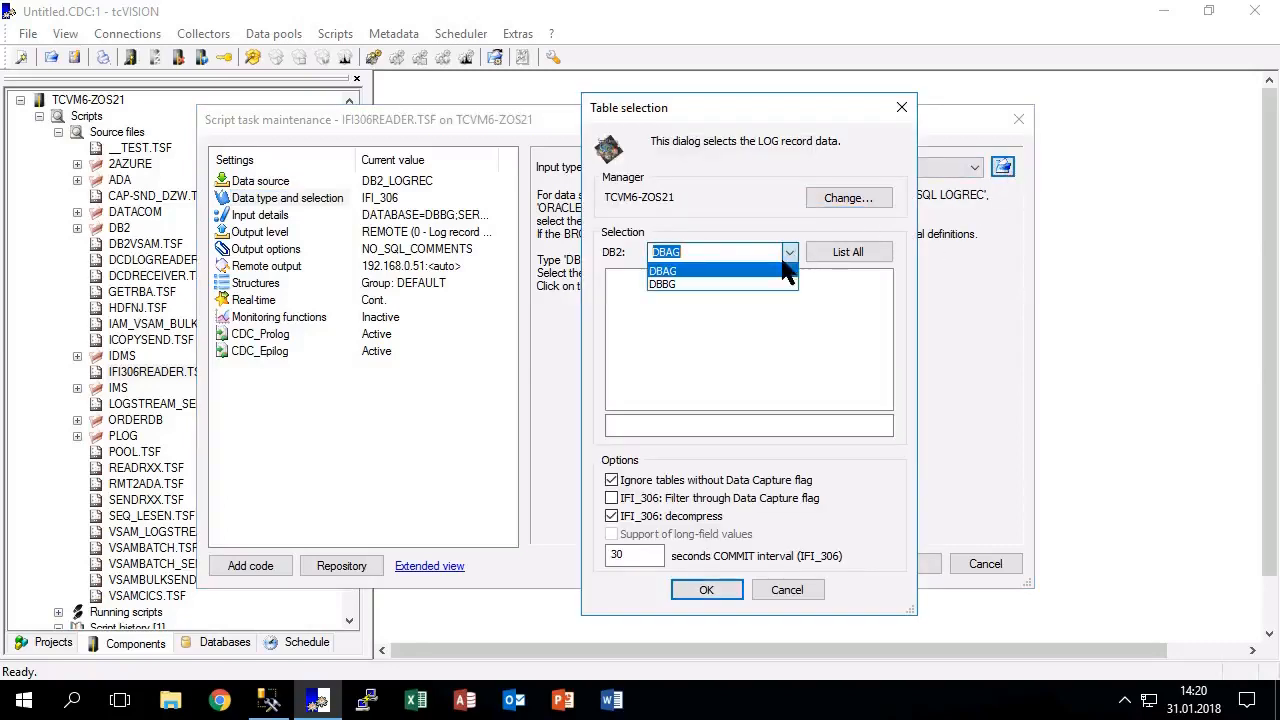
pyautogui.click(766, 284)
pyautogui.click(826, 251)
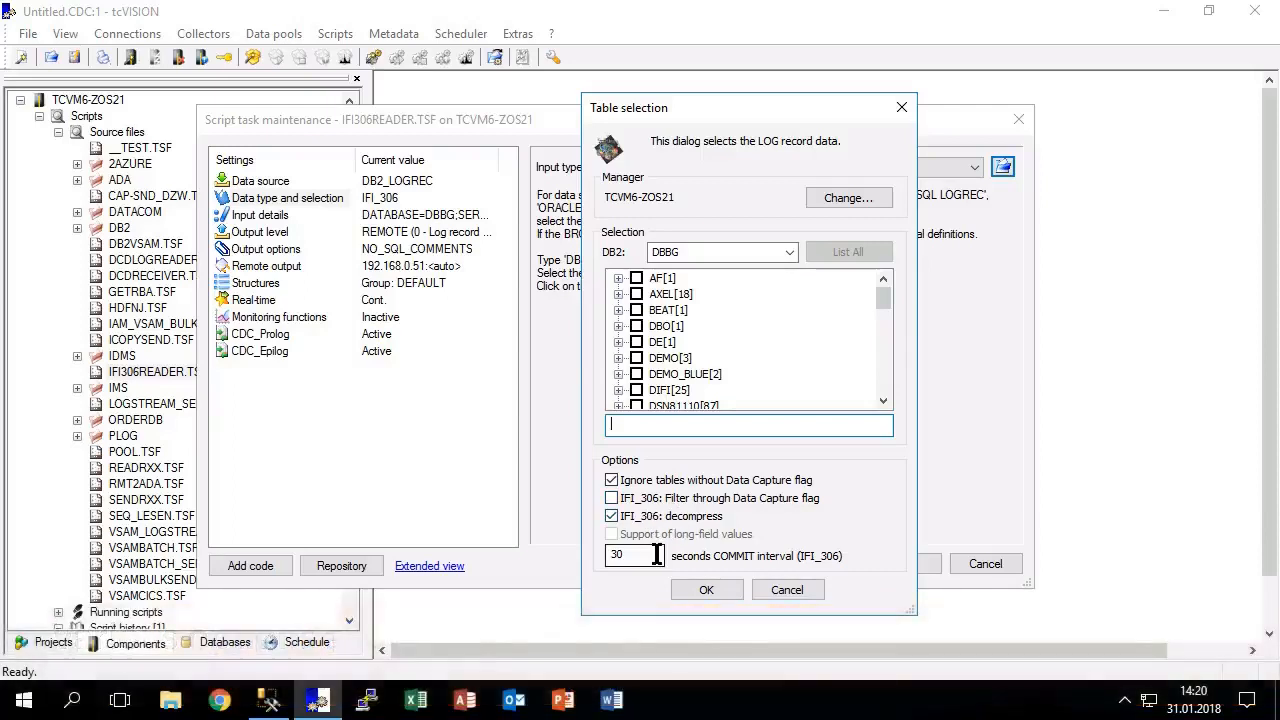
pyautogui.click(711, 589)
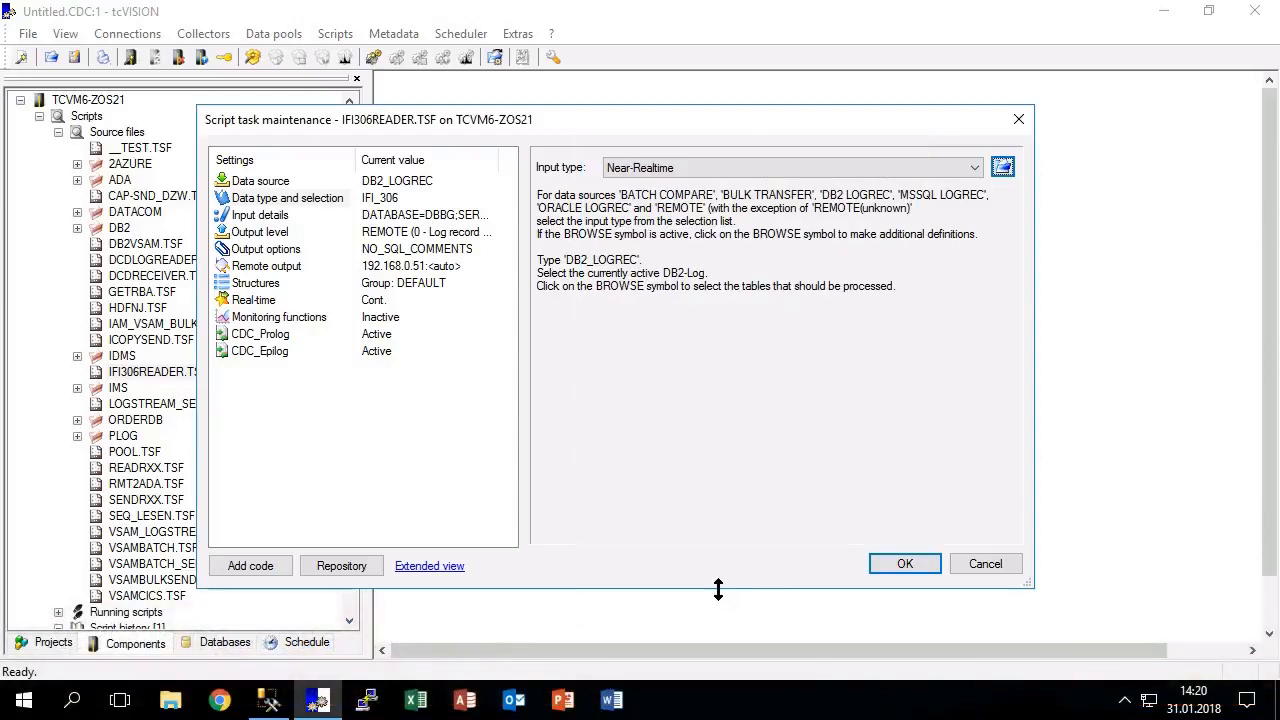
# Step: Review the script's input details and output level, and direct its remote output to the manager TCVM-WIN-J4QAALQHT84
pyautogui.click(280, 218)
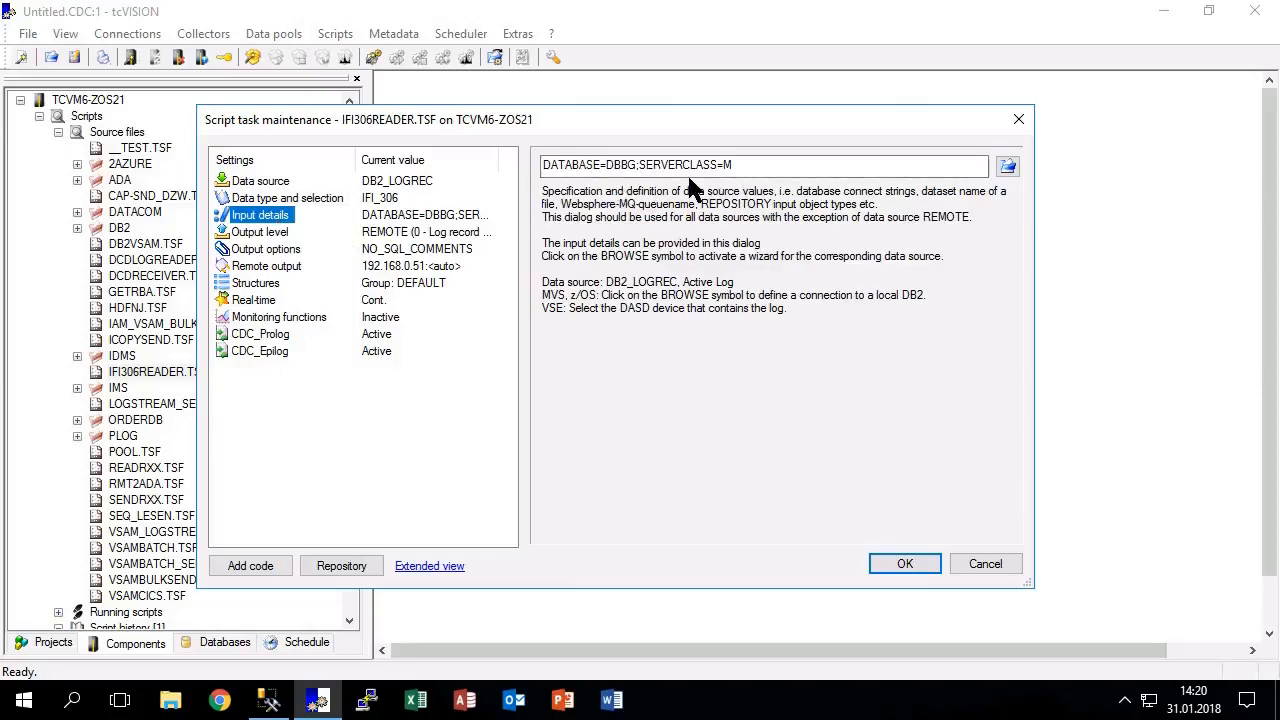
pyautogui.click(266, 234)
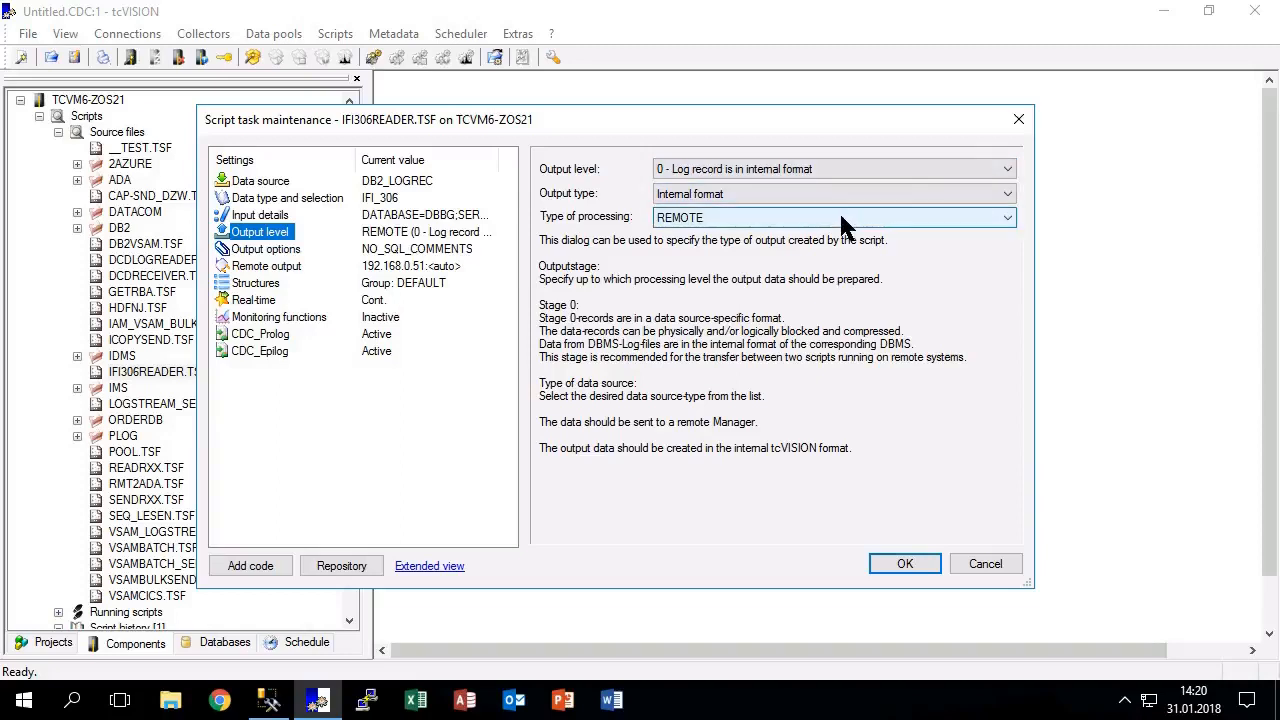
pyautogui.click(288, 268)
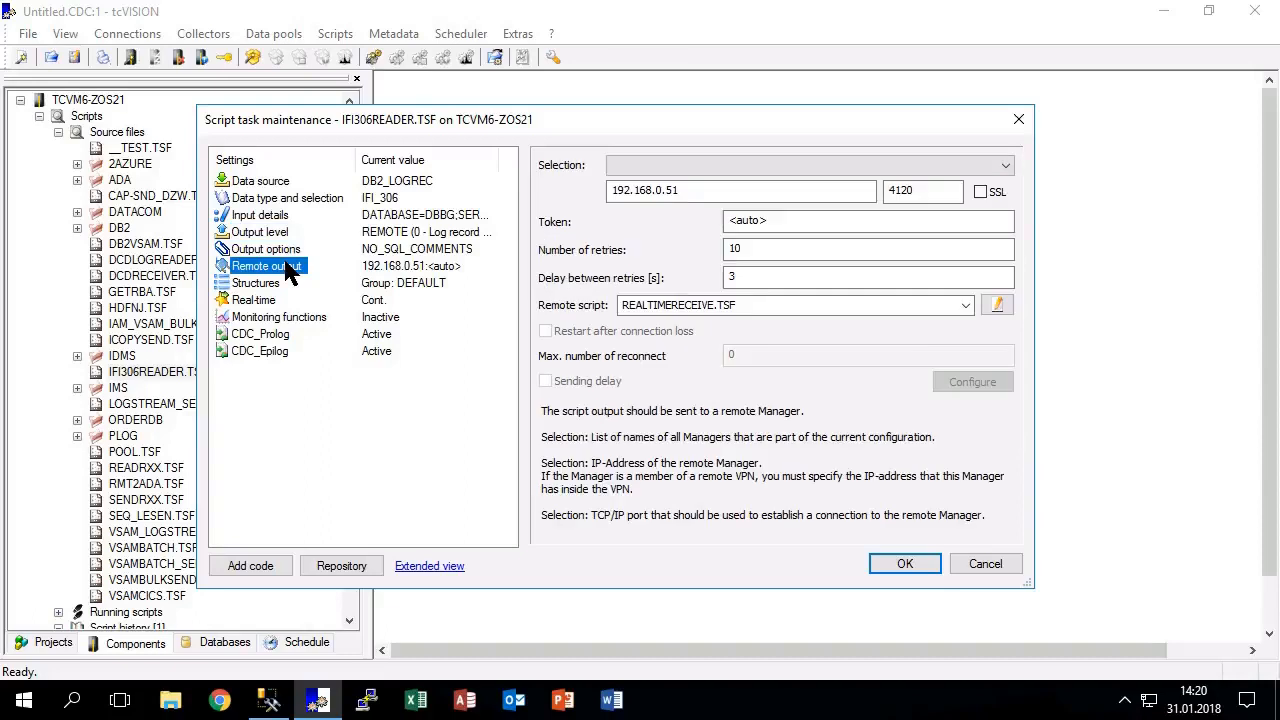
pyautogui.click(788, 165)
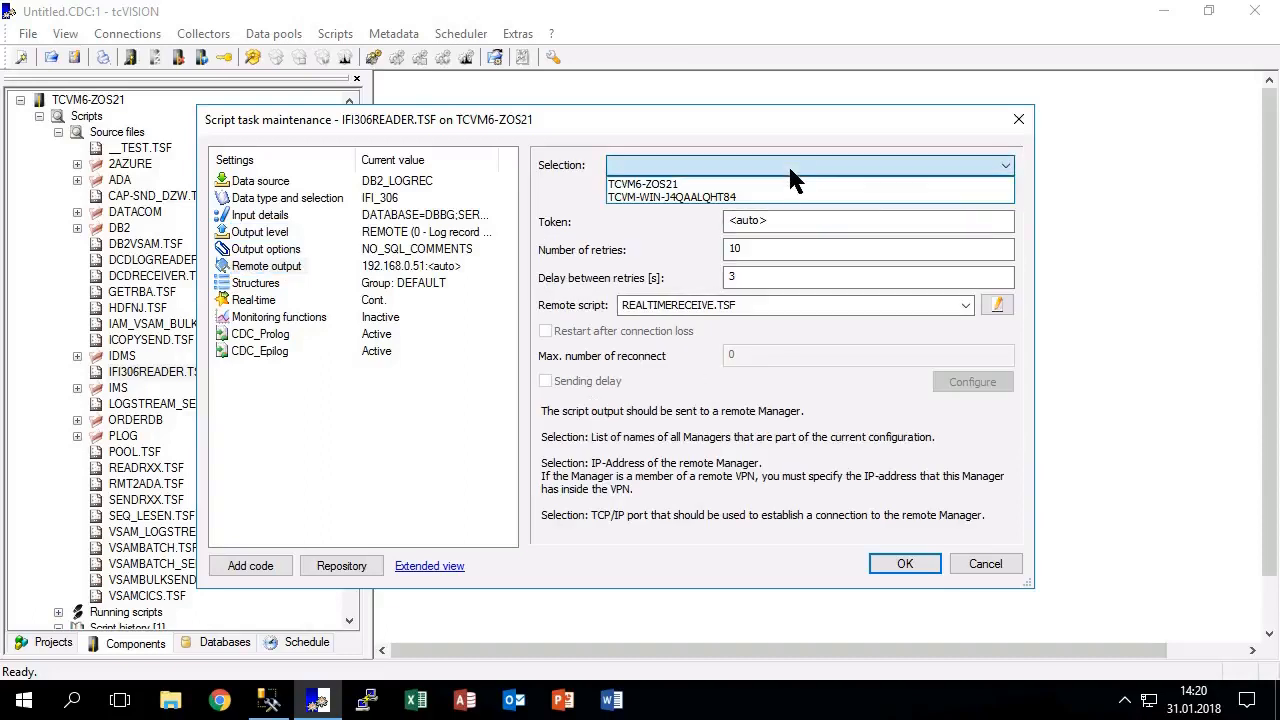
pyautogui.click(769, 196)
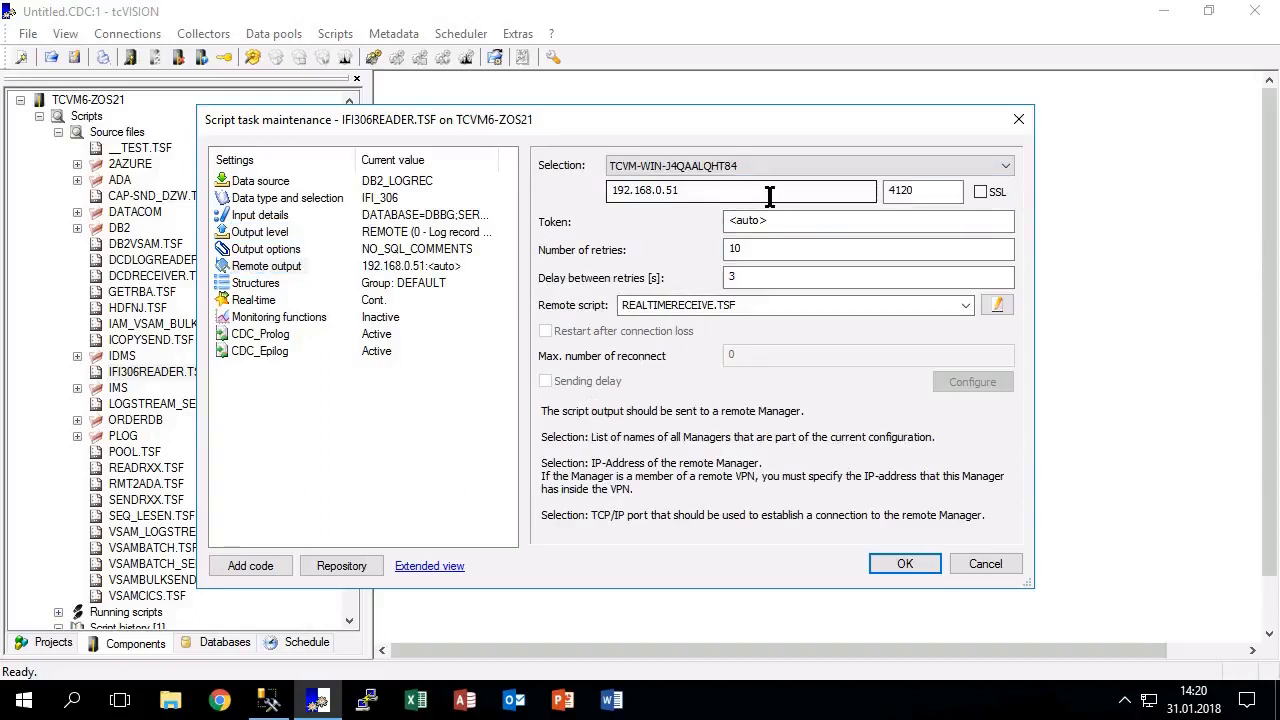
# Step: Open the remote script REALTIMERECEIVE.TSF, review its data source, data type and output level, and confirm it
pyautogui.click(748, 309)
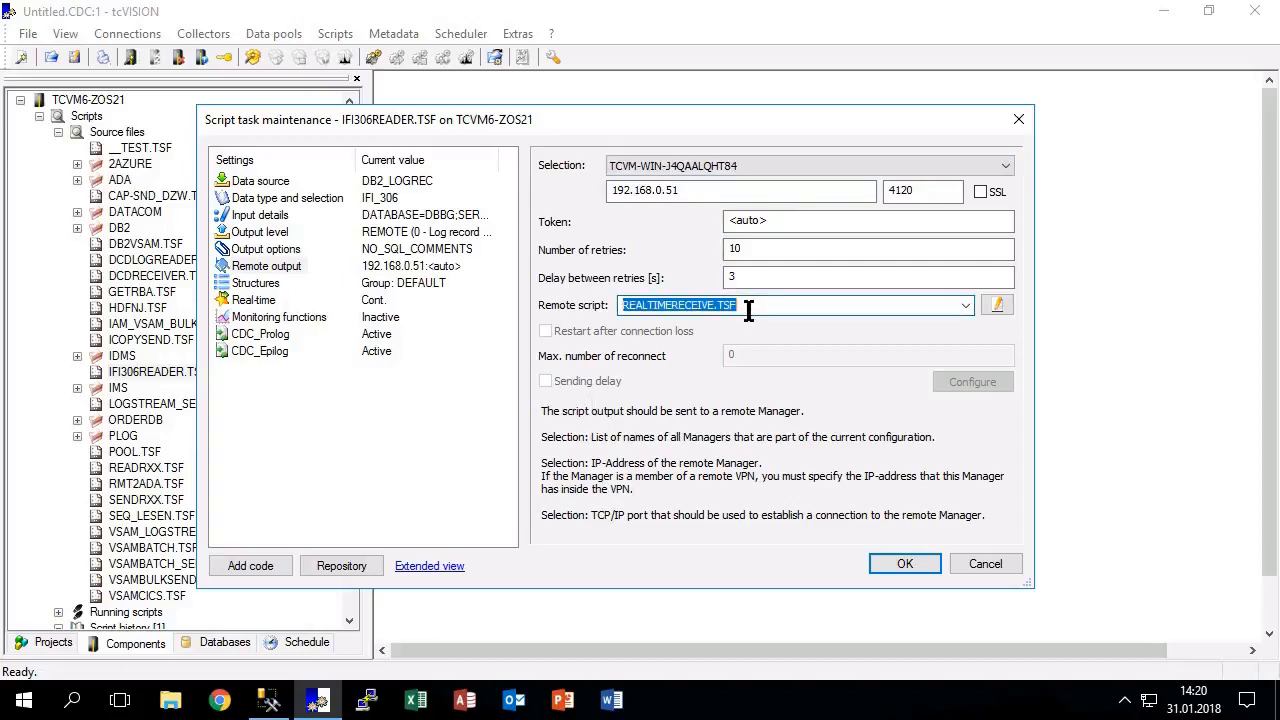
pyautogui.click(997, 306)
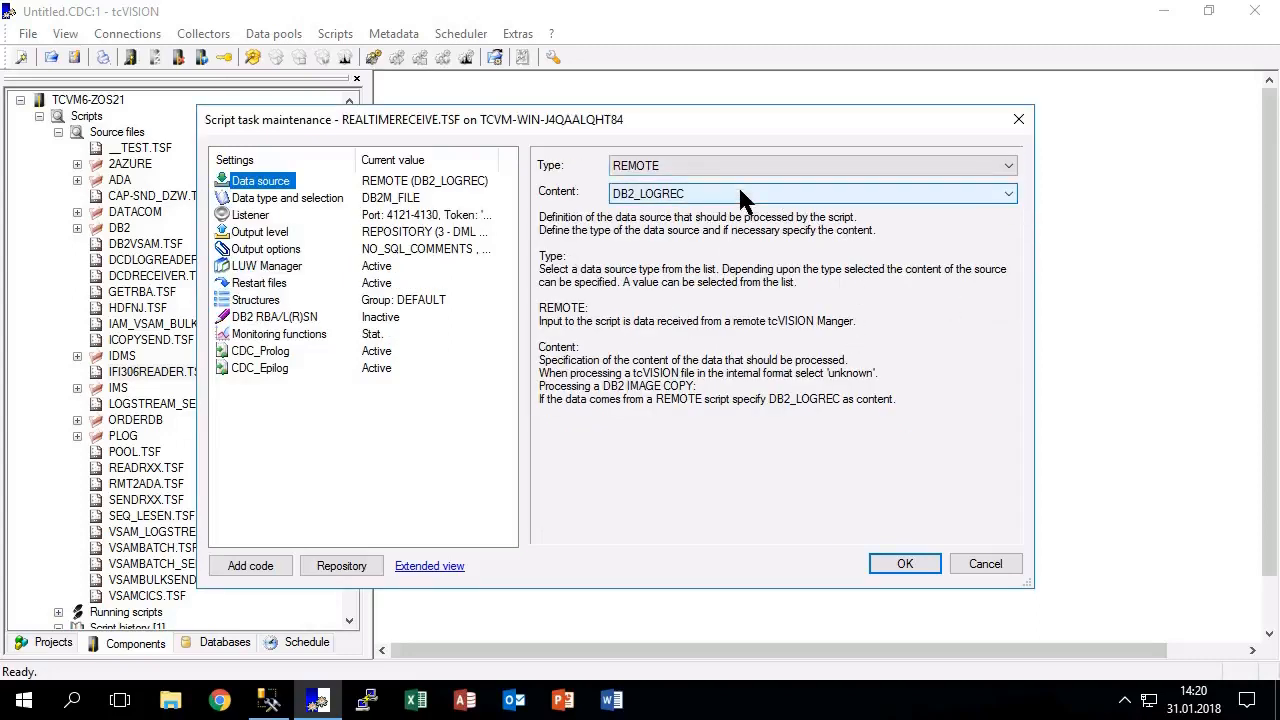
pyautogui.click(316, 198)
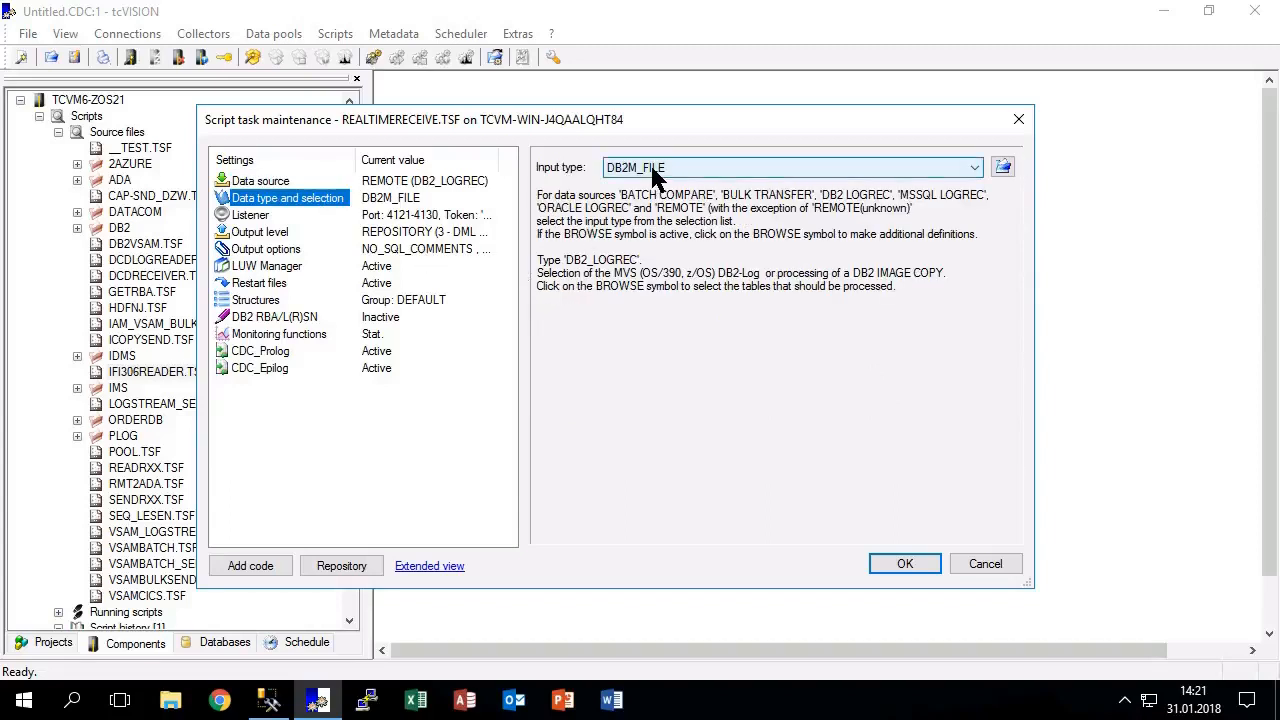
pyautogui.click(279, 234)
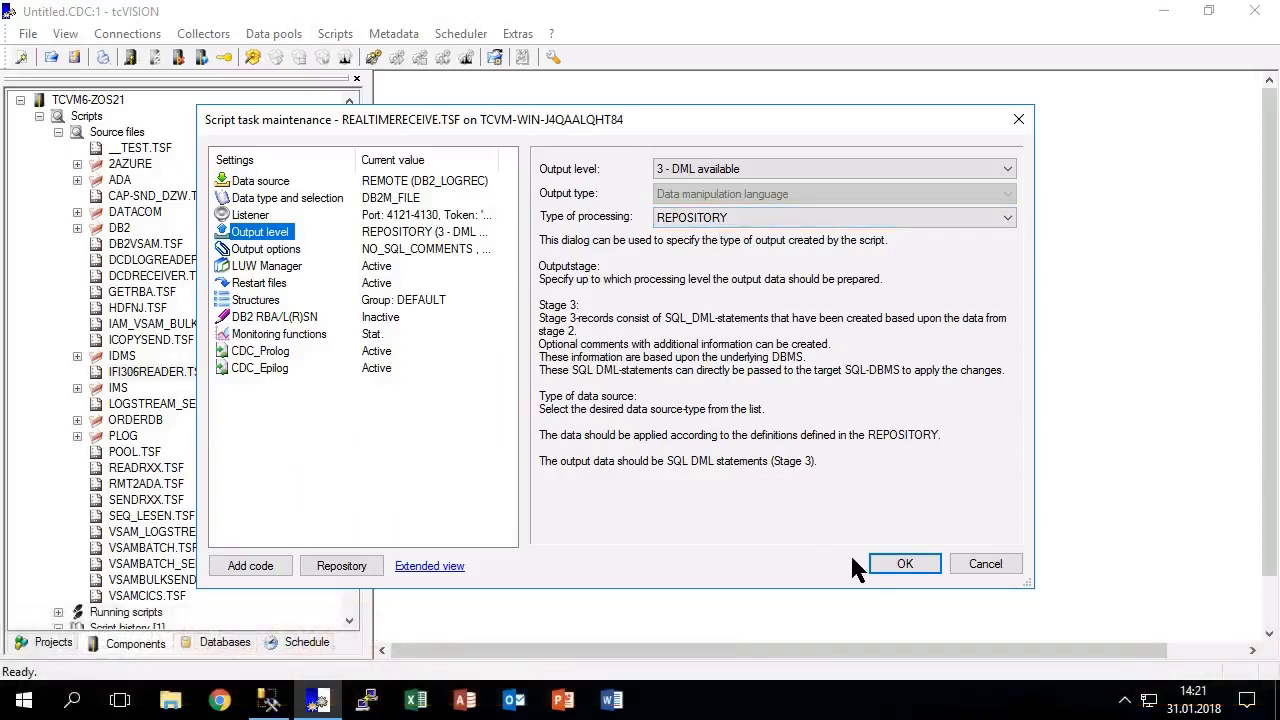
pyautogui.click(903, 566)
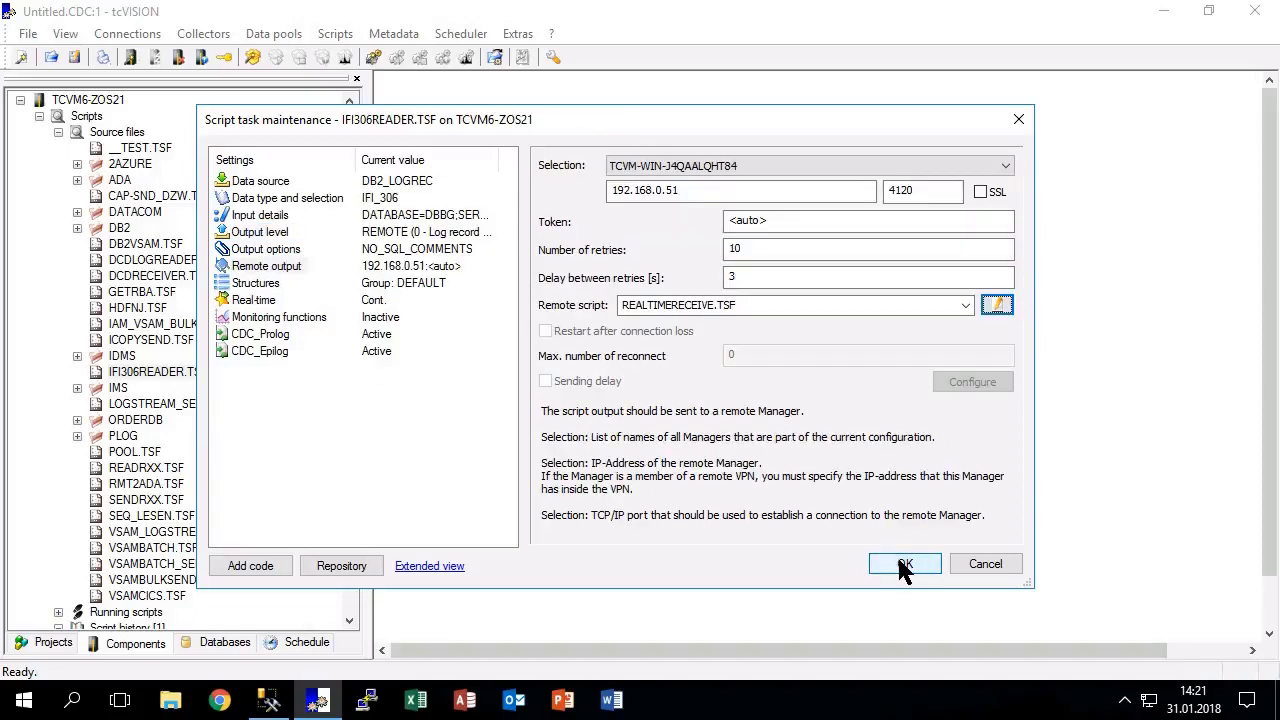
# Step: Save the IFI306READER.TSF script and start it on TCVM6-ZOS21
pyautogui.click(903, 566)
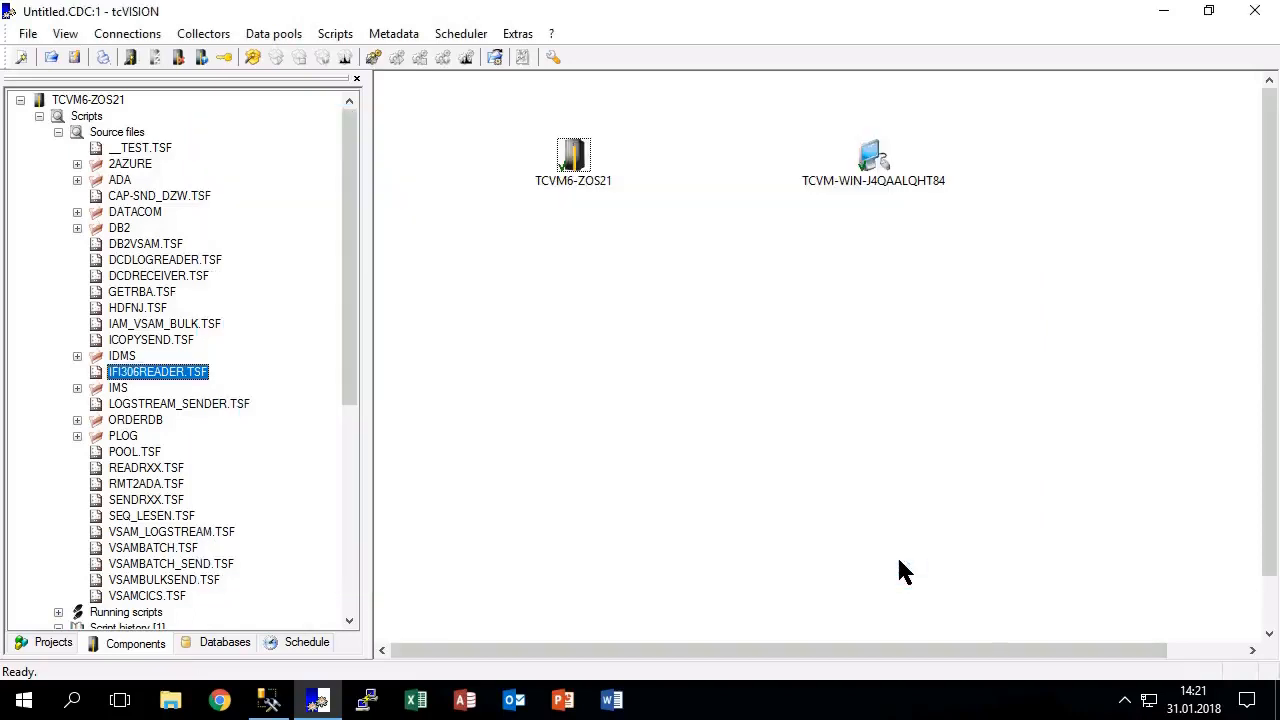
pyautogui.rightClick(189, 372)
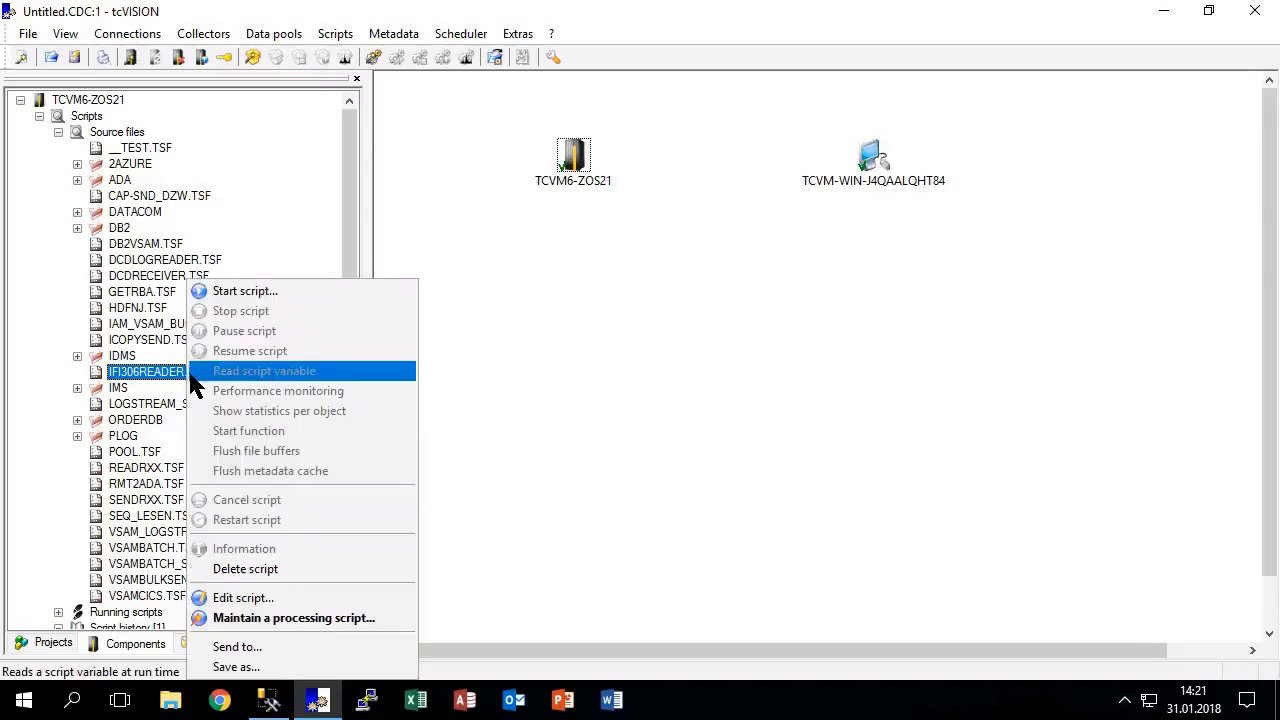
pyautogui.click(282, 292)
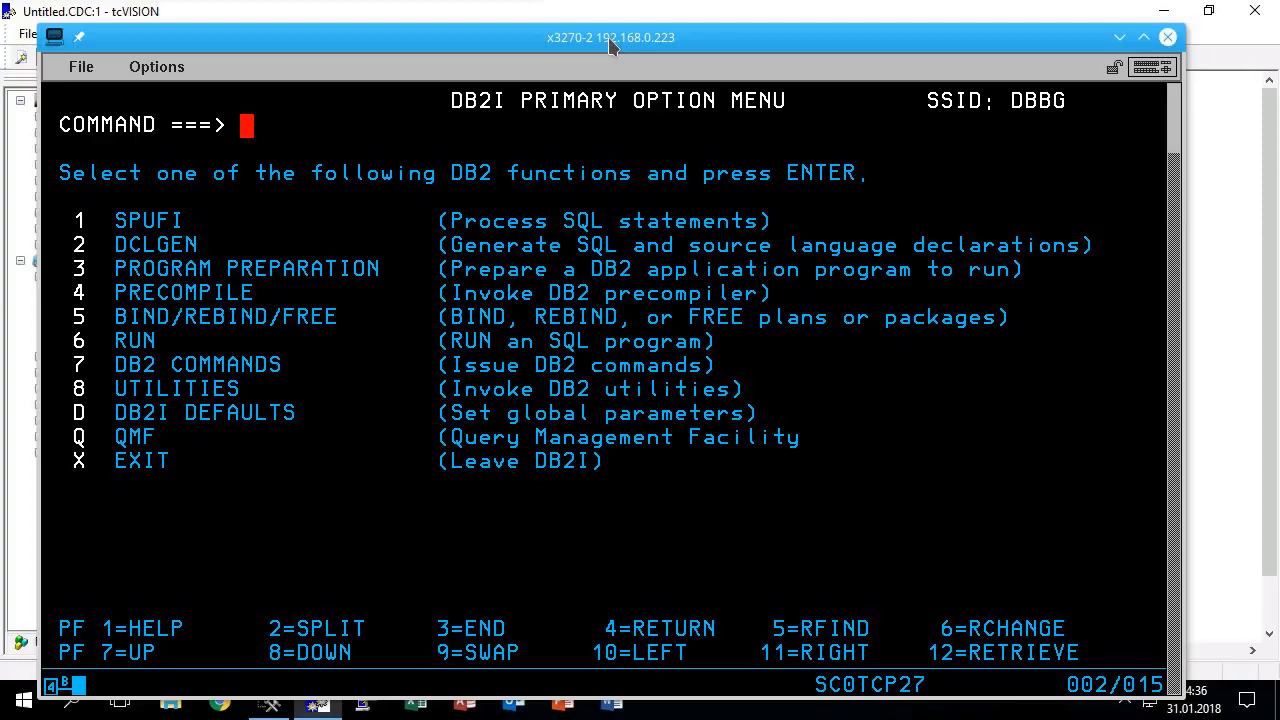
# Step: In the x3270 terminal, start SPUFI from the DB2I menu and open the UPDATE member of the input data set for editing
pyautogui.write('1')
pyautogui.press('Return')
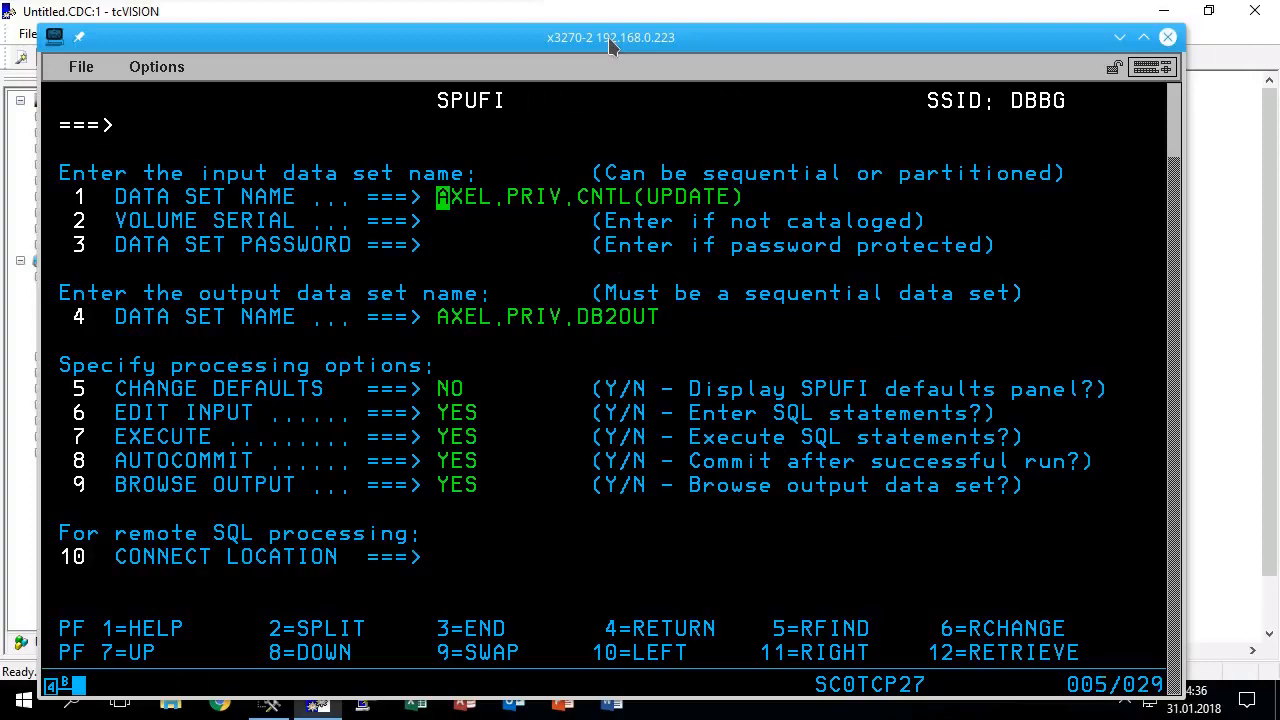
pyautogui.press('Right')
pyautogui.press('Right')
pyautogui.press('Right')
pyautogui.press('Right')
pyautogui.press('Right')
pyautogui.press('Right')
pyautogui.press('Right')
pyautogui.press('Right')
pyautogui.press('Right')
pyautogui.press('Right')
pyautogui.press('Right')
pyautogui.press('Right')
pyautogui.press('Right')
pyautogui.press('Right')
pyautogui.press('Right')
pyautogui.press('Right')
pyautogui.press('Right')
pyautogui.press('Return')
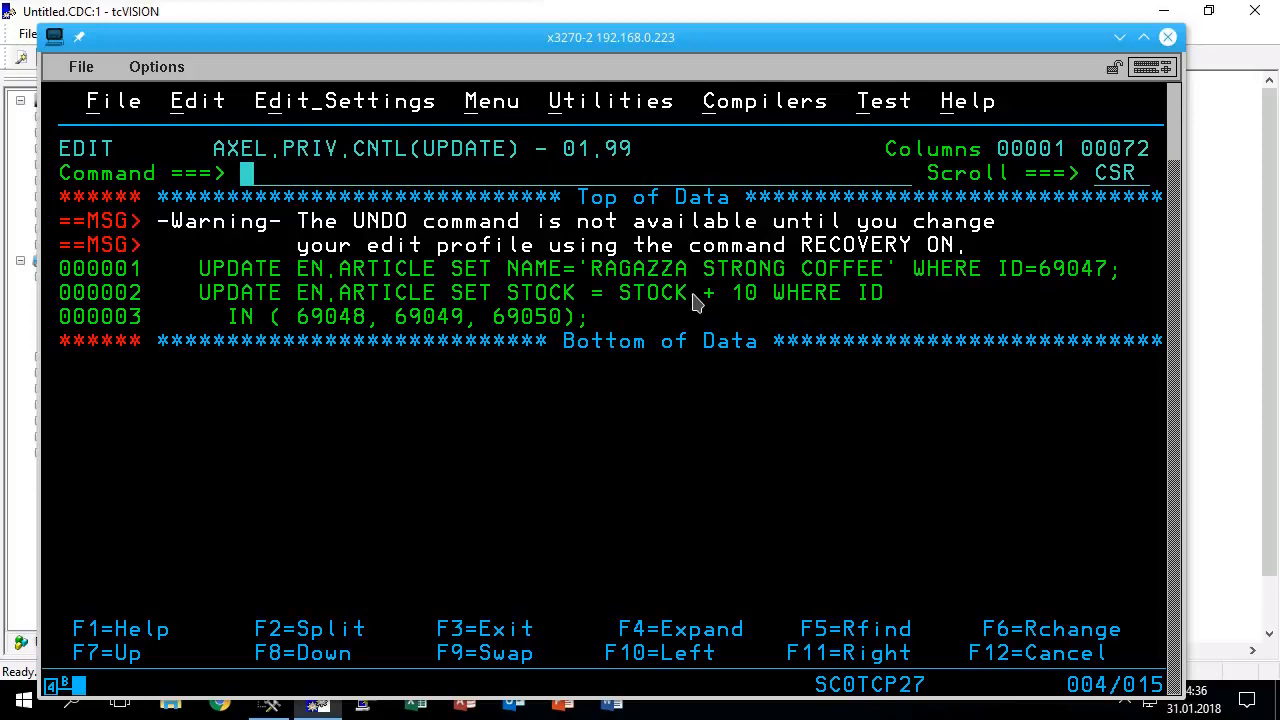
# Step: Leave the SQL editor without changes and execute the UPDATE statements on EN.ARTICLE
pyautogui.write('s')
pyautogui.press('BackSpace')
pyautogui.press('F3')
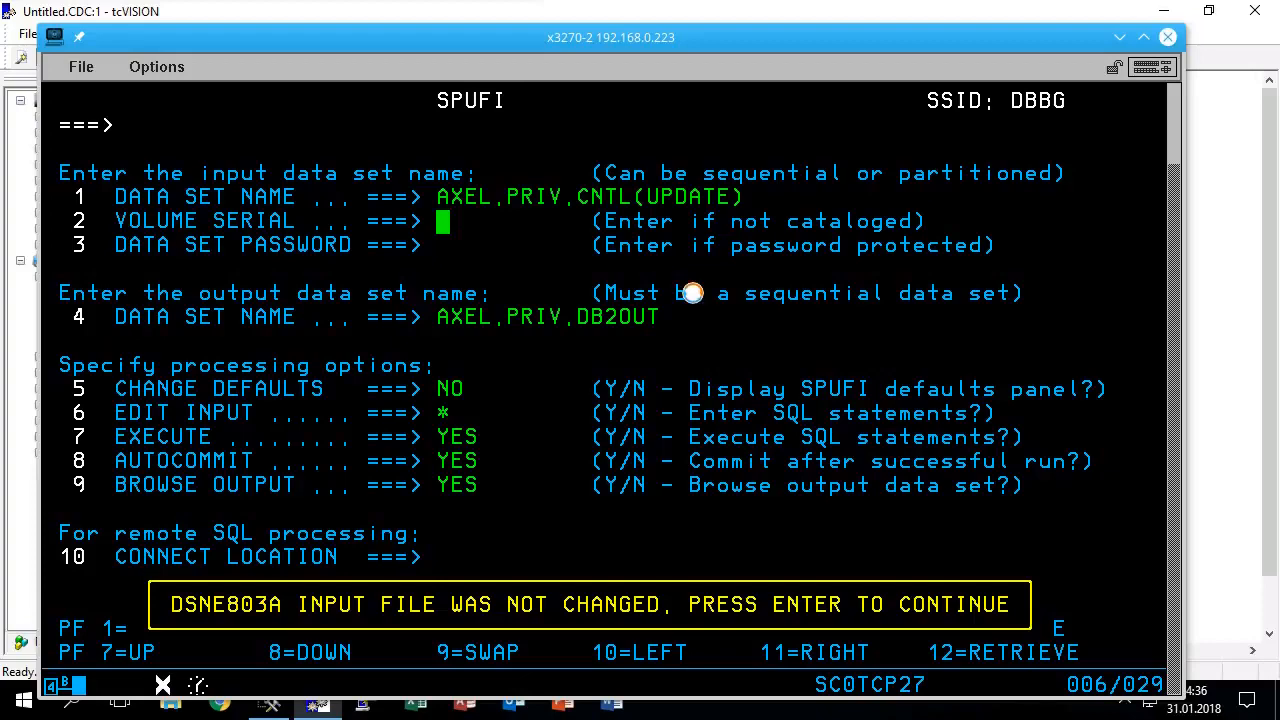
pyautogui.press('Return')
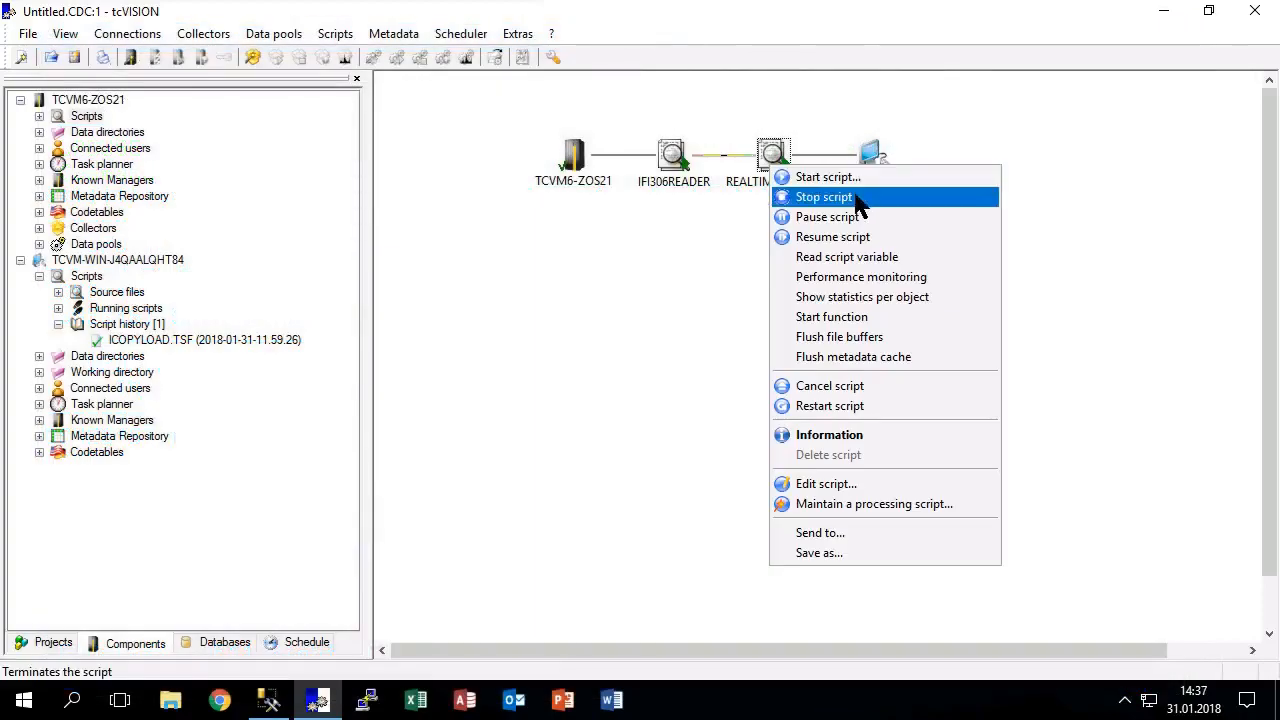
# Step: In tcVISION, check the per-object statistics of the running REALTIMERECEIVE script and close them
pyautogui.click(855, 298)
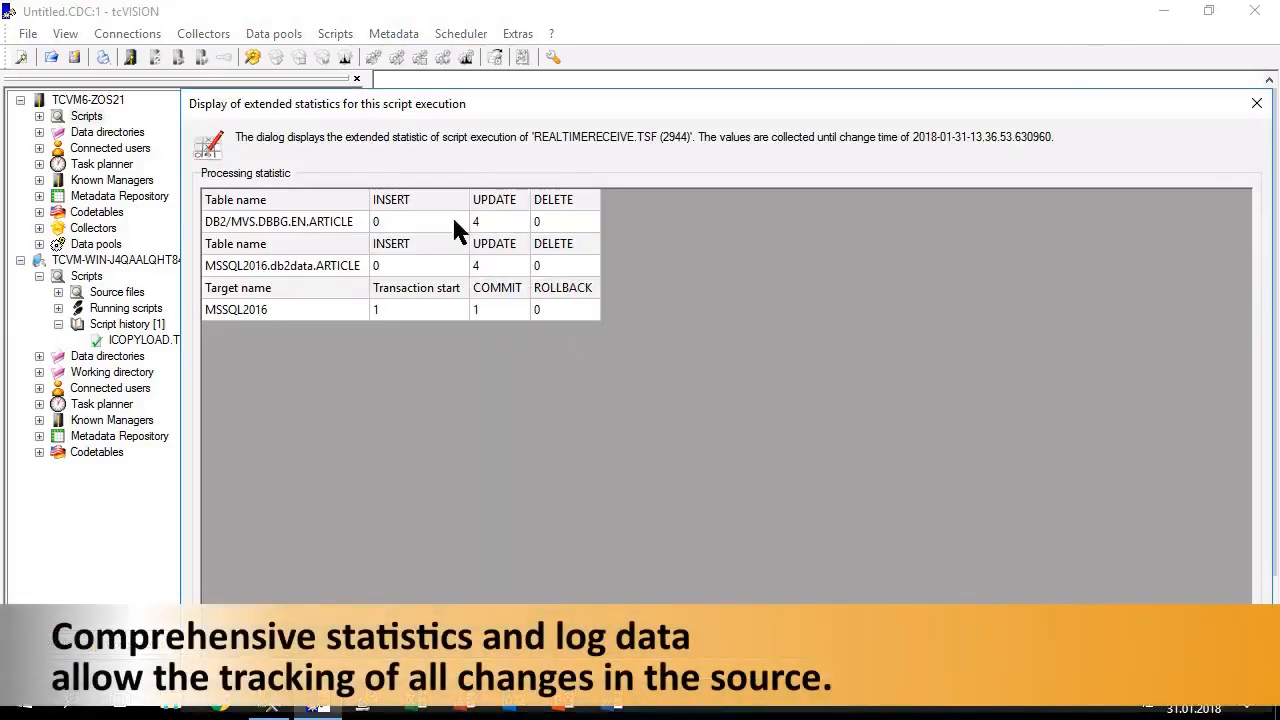
pyautogui.click(1255, 104)
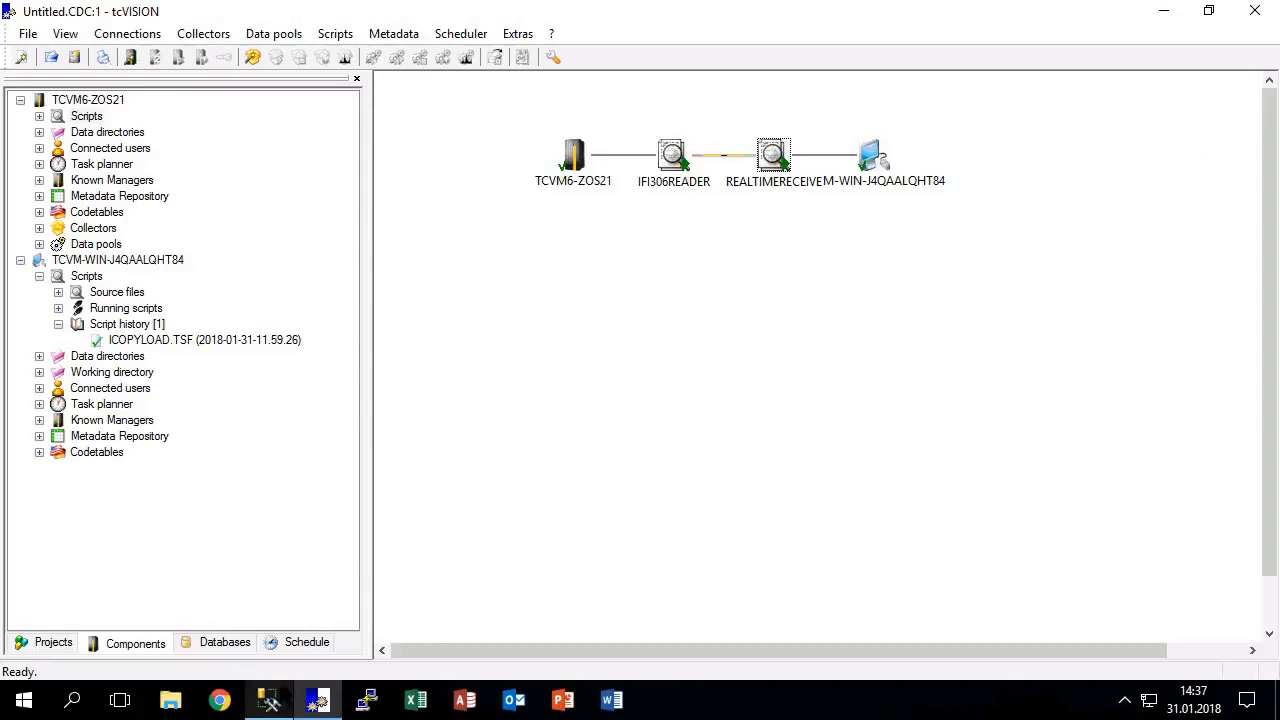
# Step: Rerun the db2data.ARTICLE query in SQL Server Management Studio to check the replicated changes
pyautogui.click(270, 701)
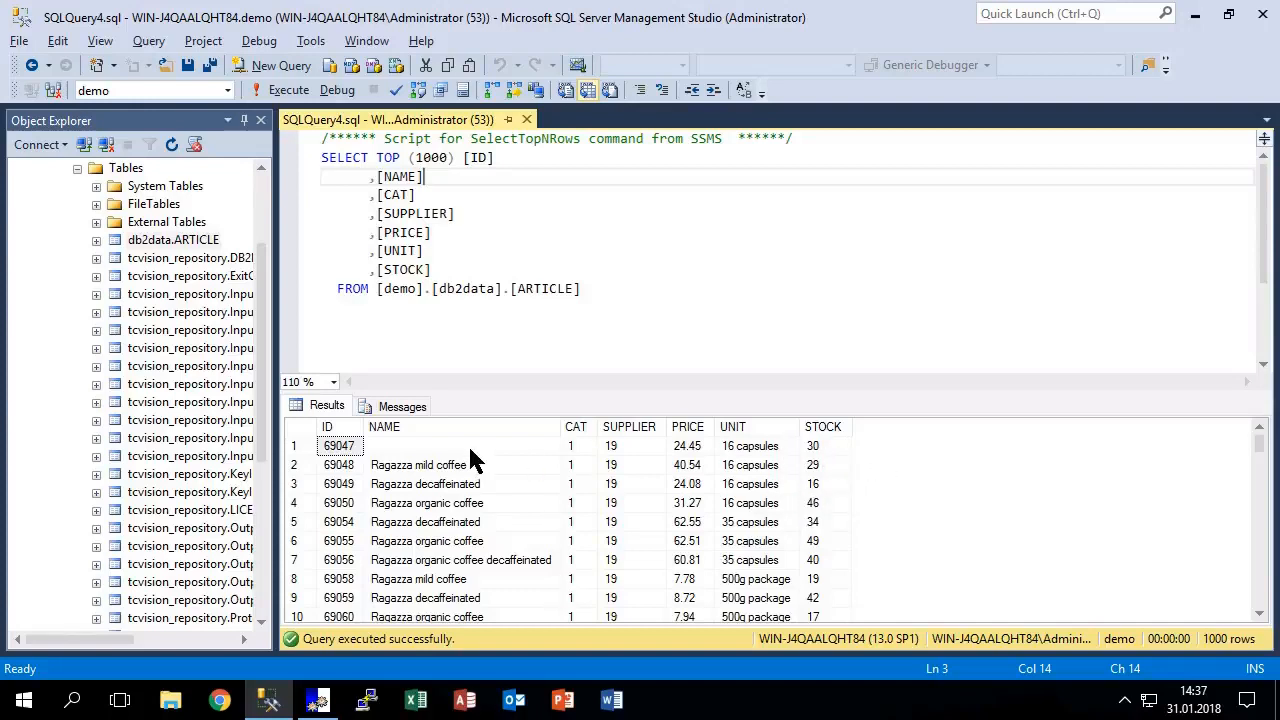
pyautogui.click(530, 342)
pyautogui.press('F5')
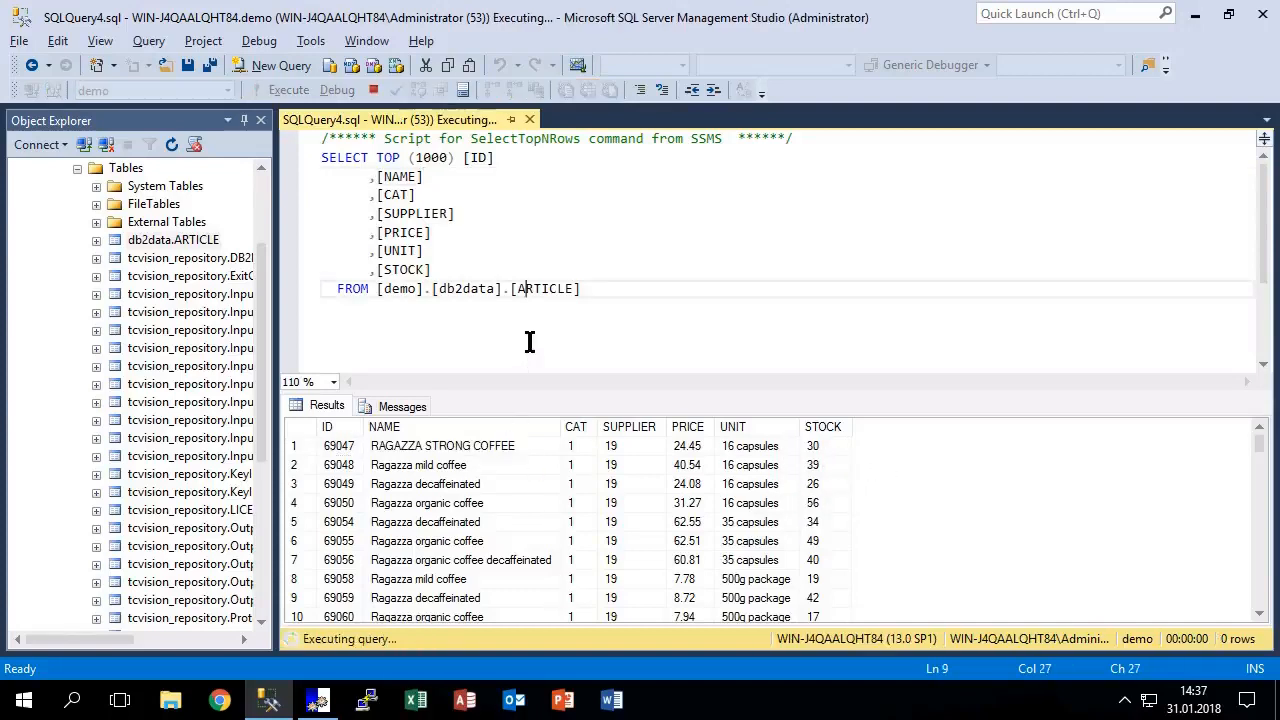